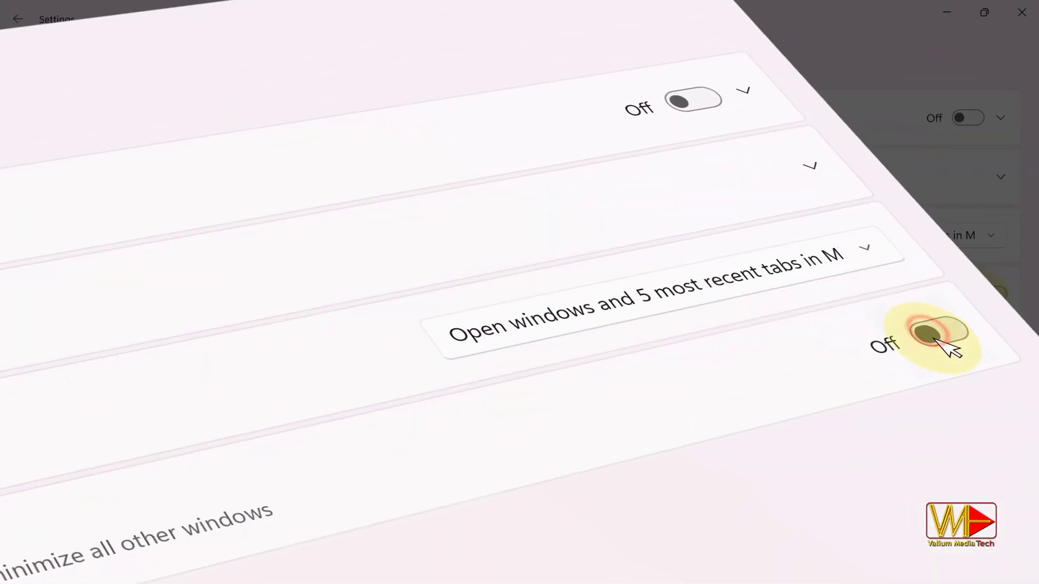
Turn on both Multitasking switches, then flip through the open windows in the 3-D view
click(924, 345)
click(673, 101)
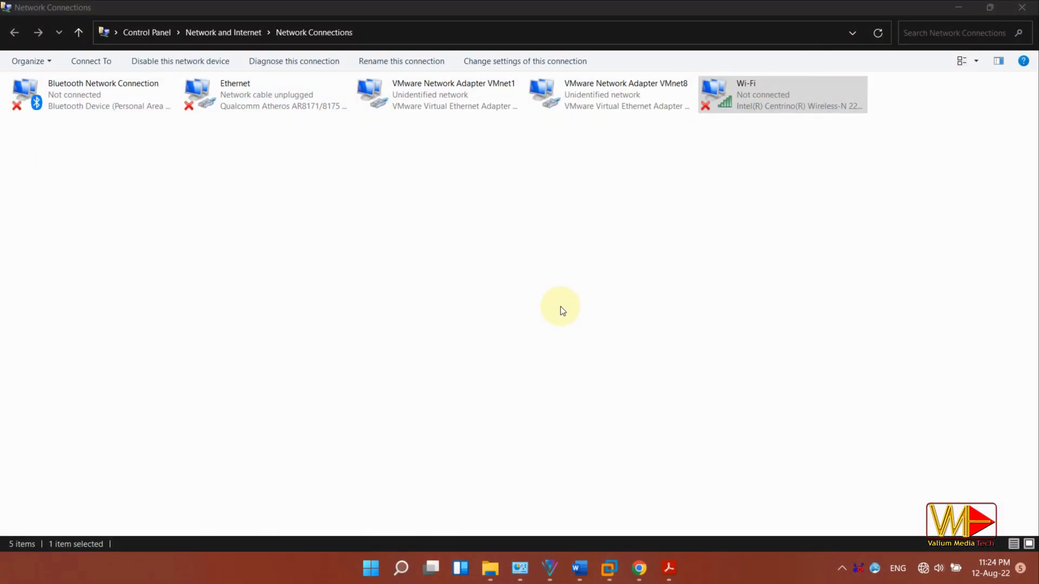
key(super+Tab)
key(Tab)
key(Tab)
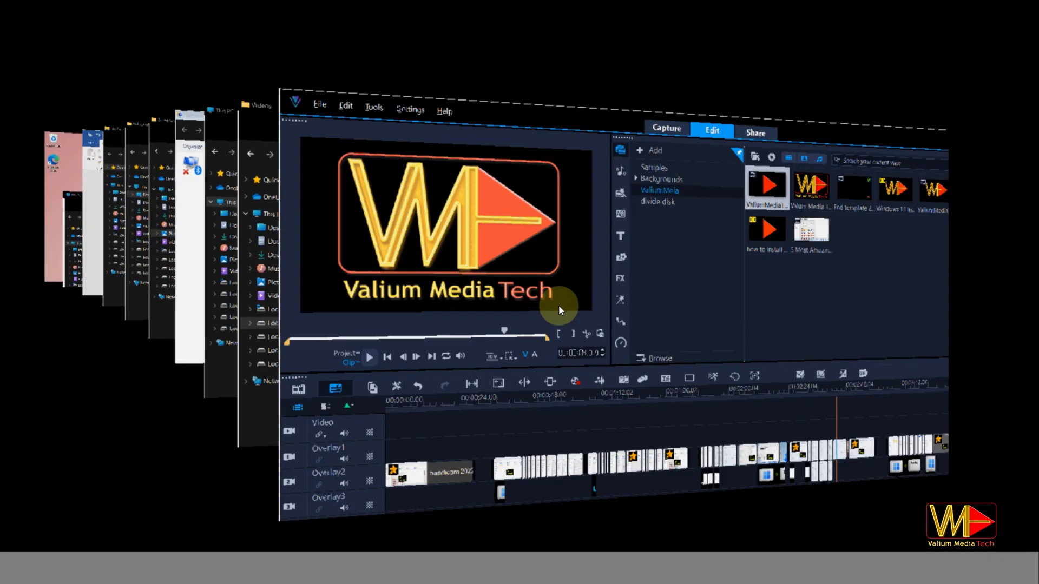
key(Tab)
key(Tab)
key(Tab)
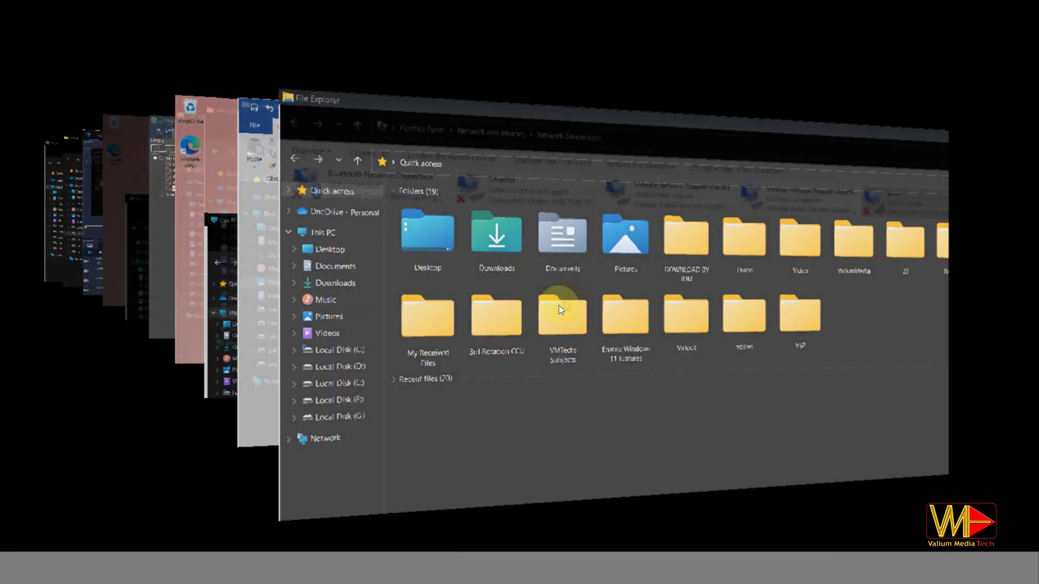
key(Tab)
key(Tab)
key(Tab)
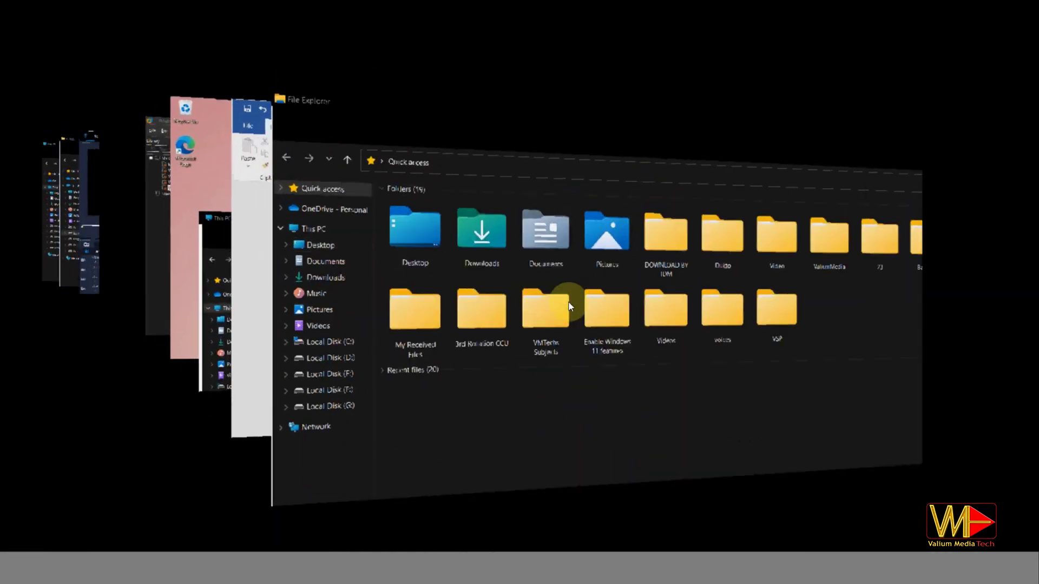
Lock the PC, sign back in, and insert a red heart emoji into Notepad
key(Tab)
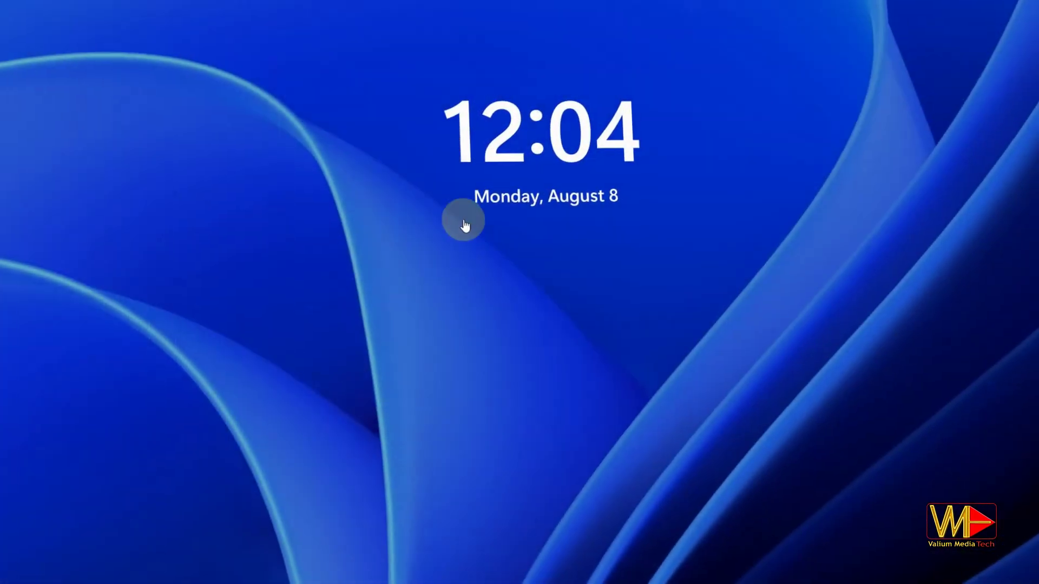
click(483, 245)
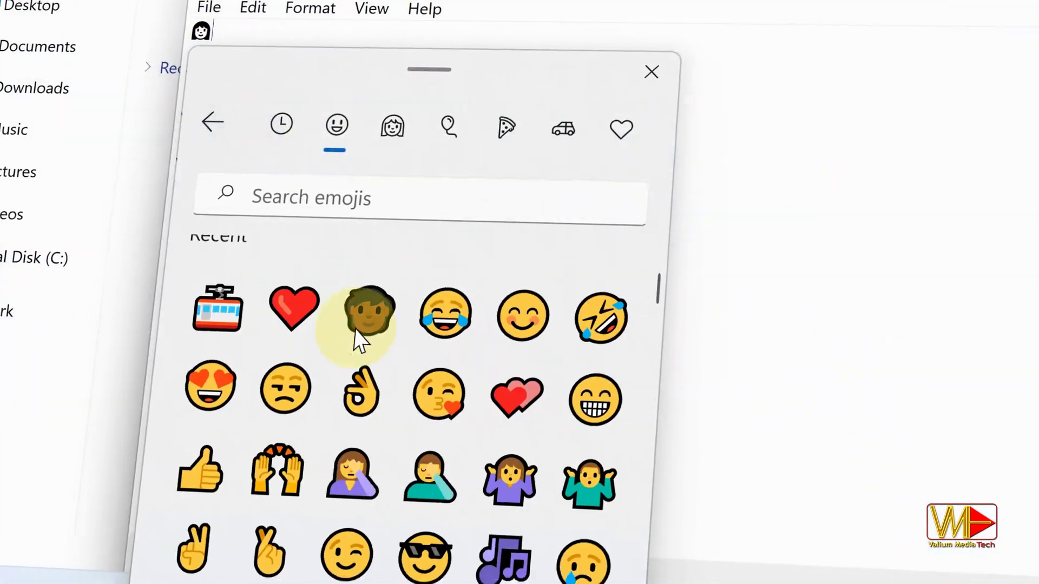
click(408, 122)
click(670, 139)
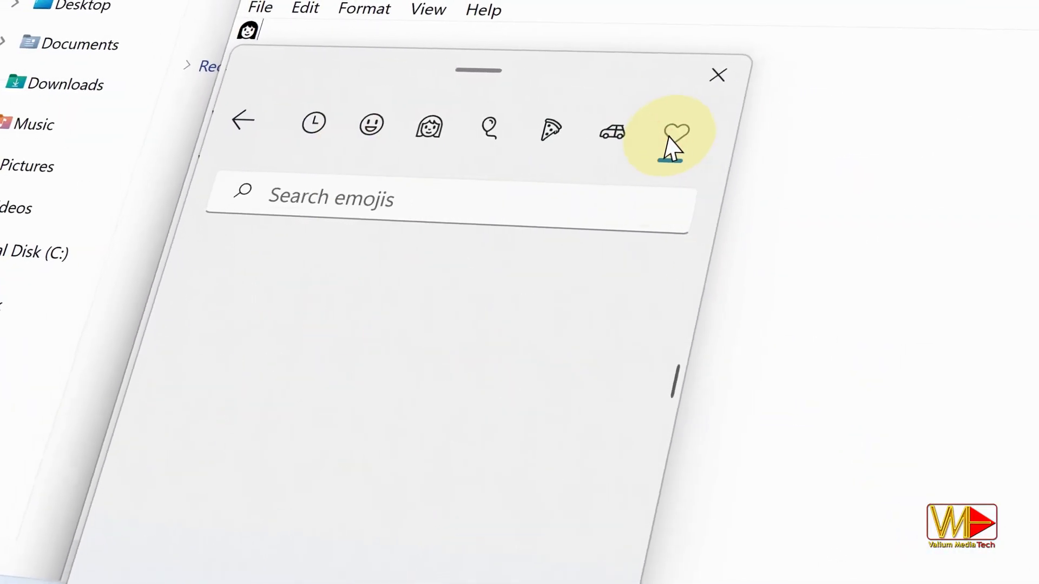
click(216, 325)
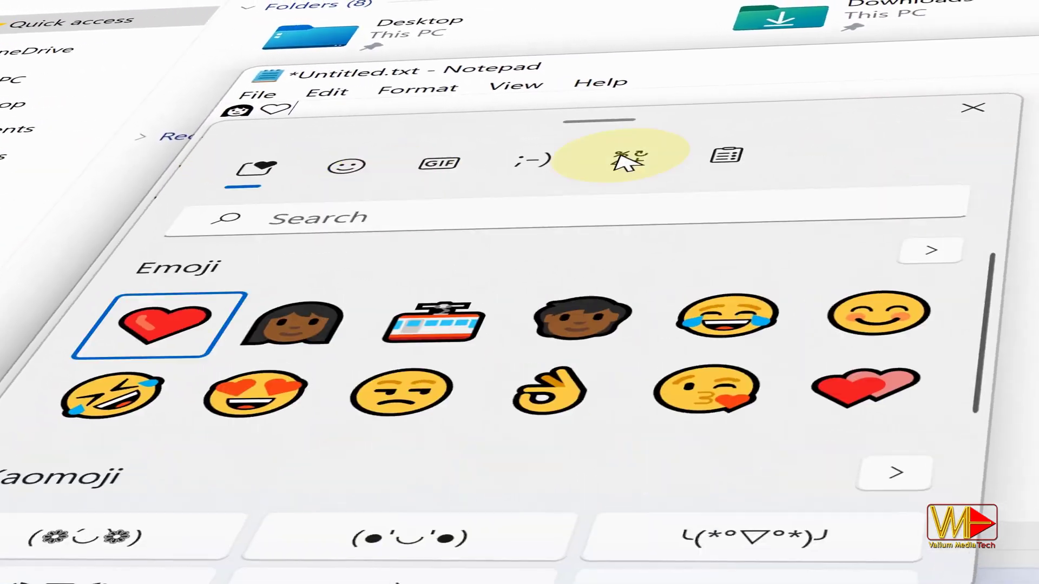
click(625, 161)
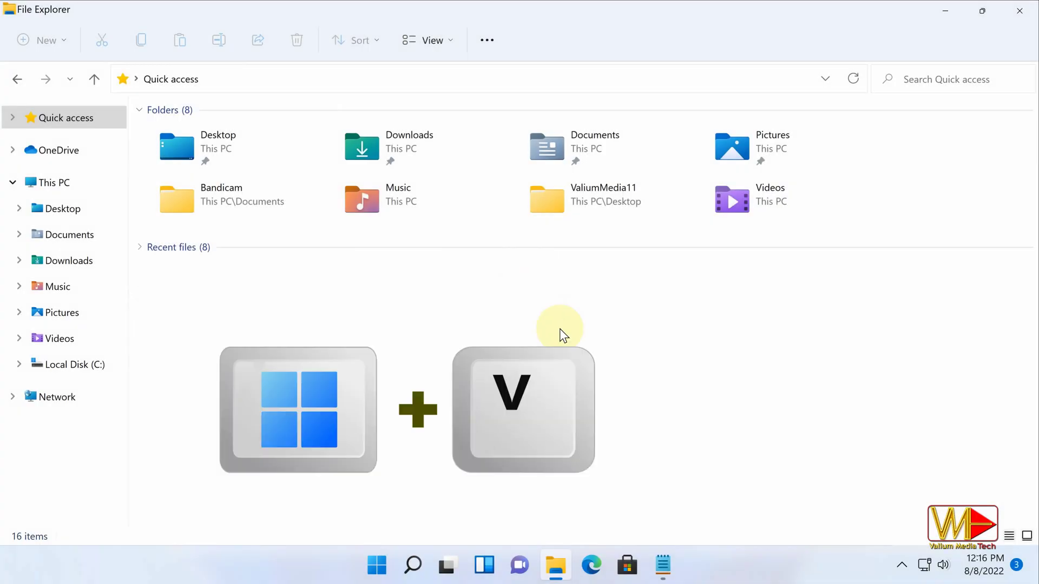
Turn on clipboard history and copy 'valiumMedia Tech' and 'Vmtechs.net' from Notepad
key(super+v)
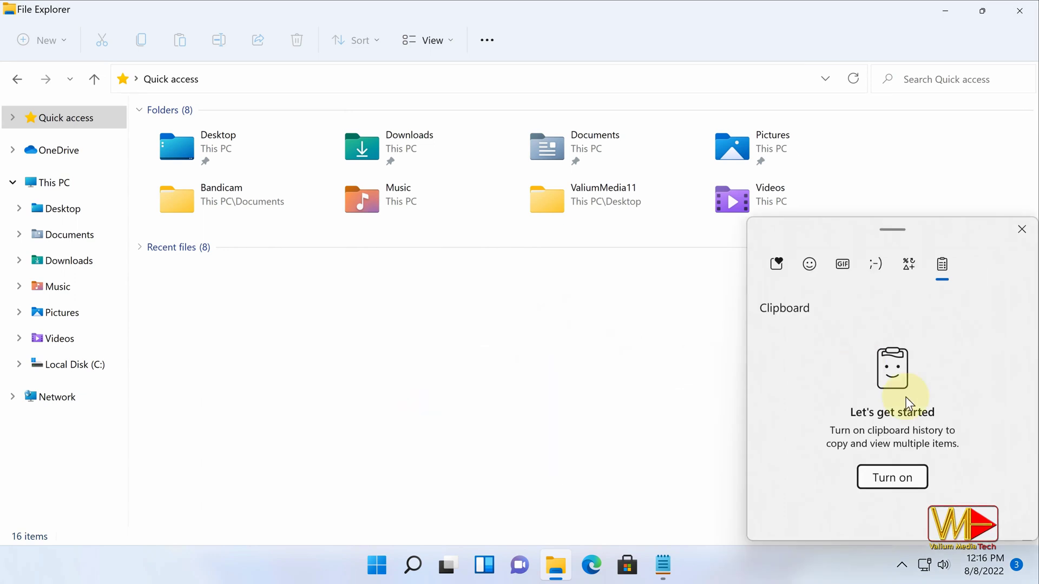
click(888, 477)
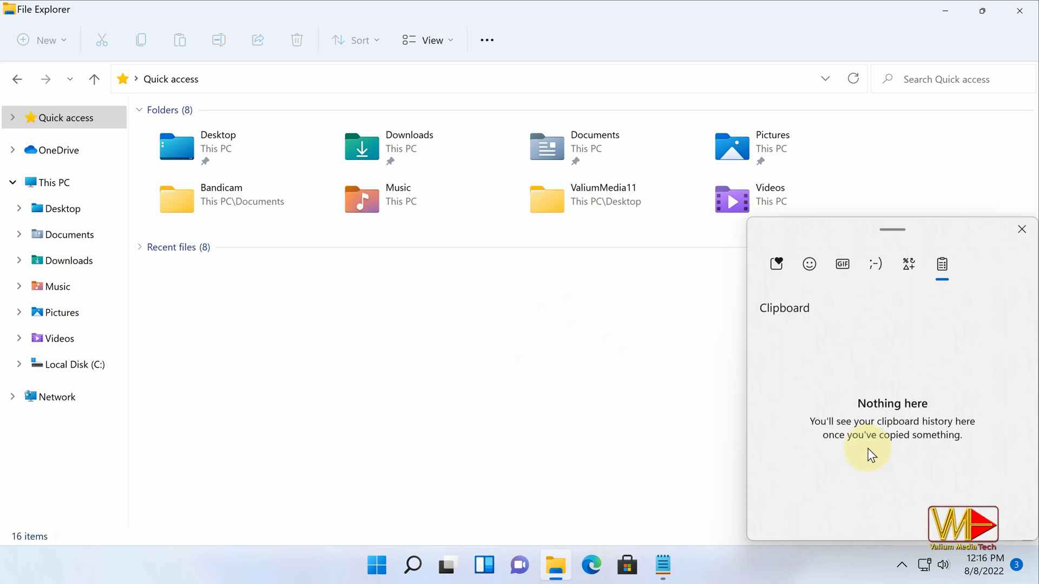
click(663, 566)
drag(166, 251, 269, 250)
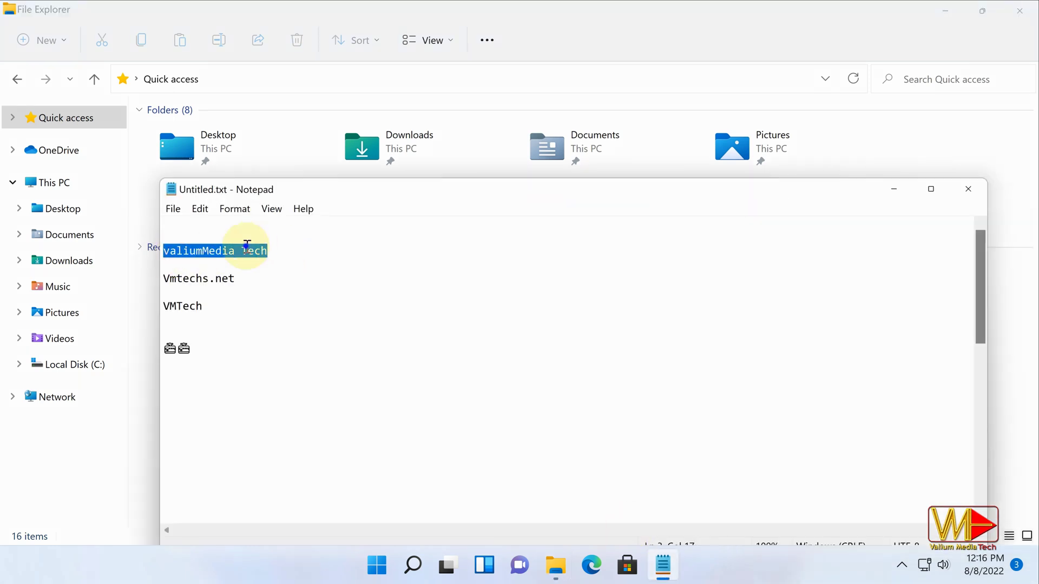
right_click(243, 243)
drag(164, 279, 235, 279)
right_click(205, 279)
click(227, 330)
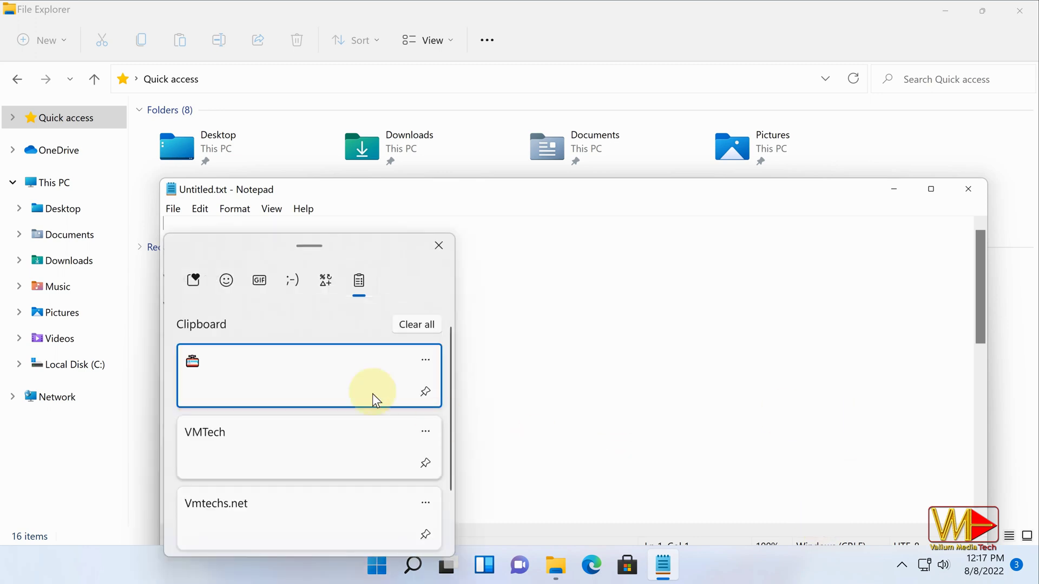
Capture the screen, pin Vmtechs.net, clear unpinned entries, and paste Vmtechs.net into Notepad
key(Print)
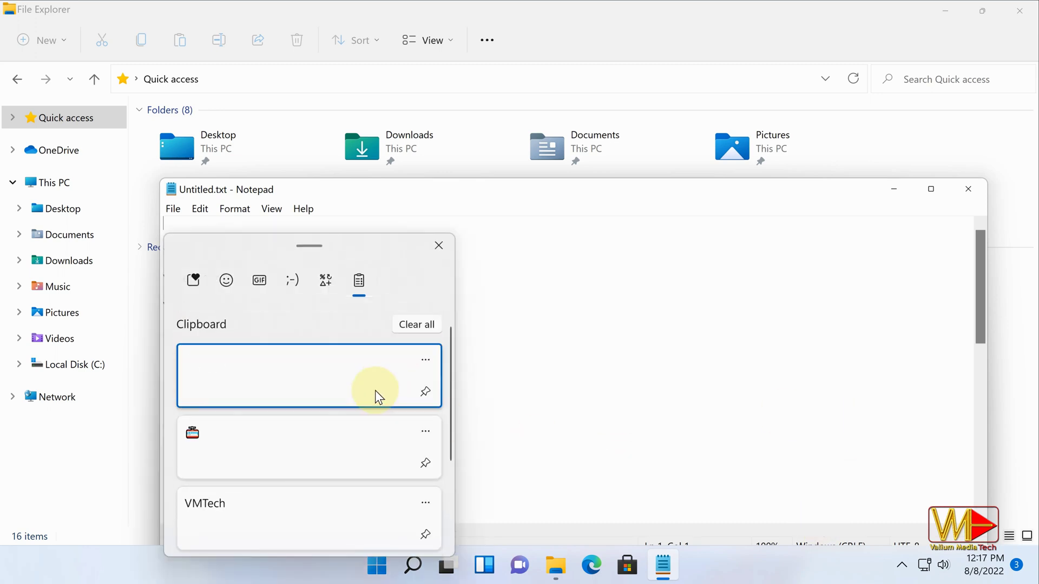
scroll(421, 483, down, 2)
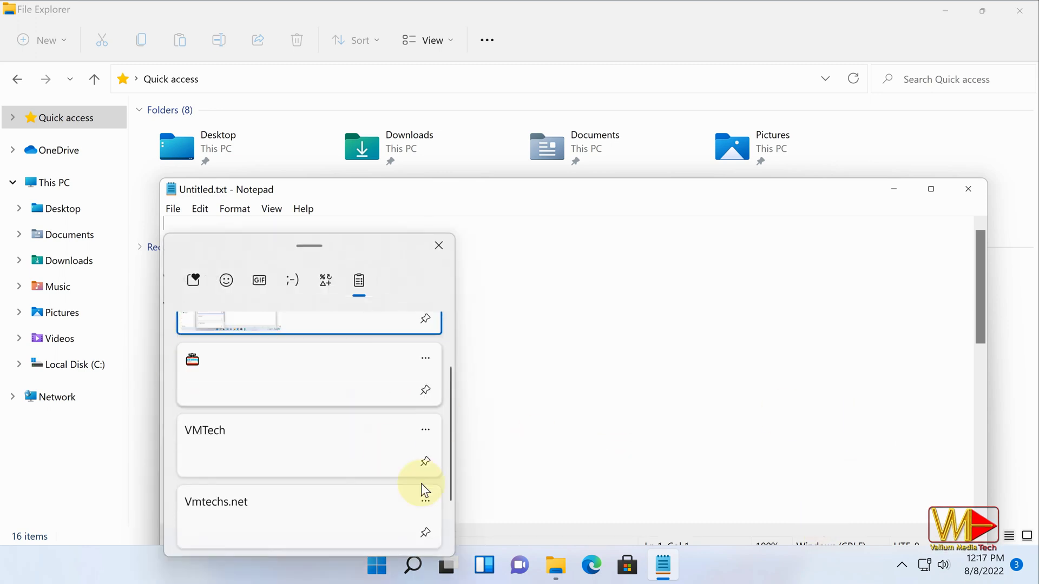
click(424, 531)
scroll(394, 486, down, 2)
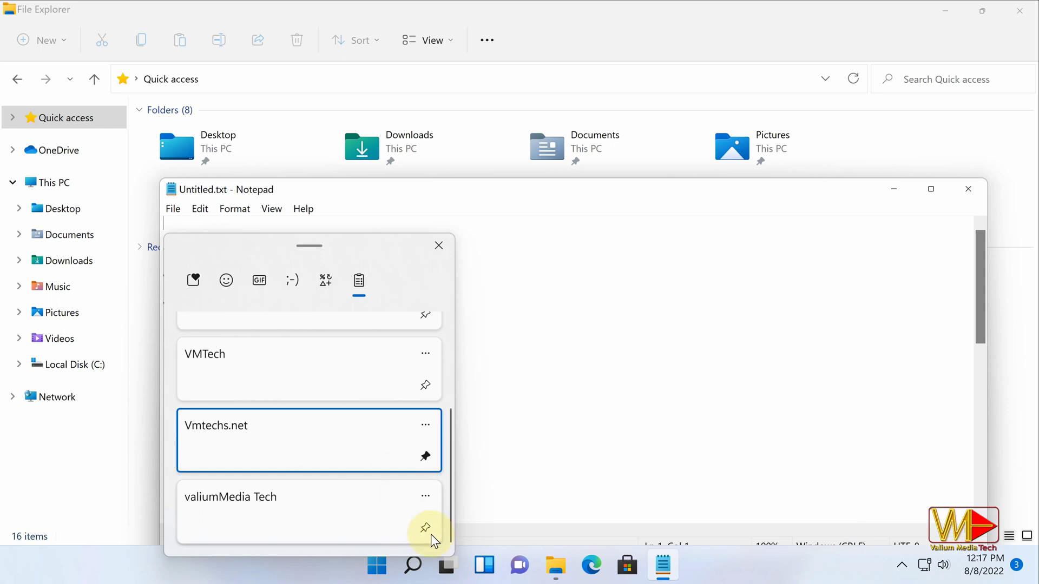
scroll(327, 421, up, 3)
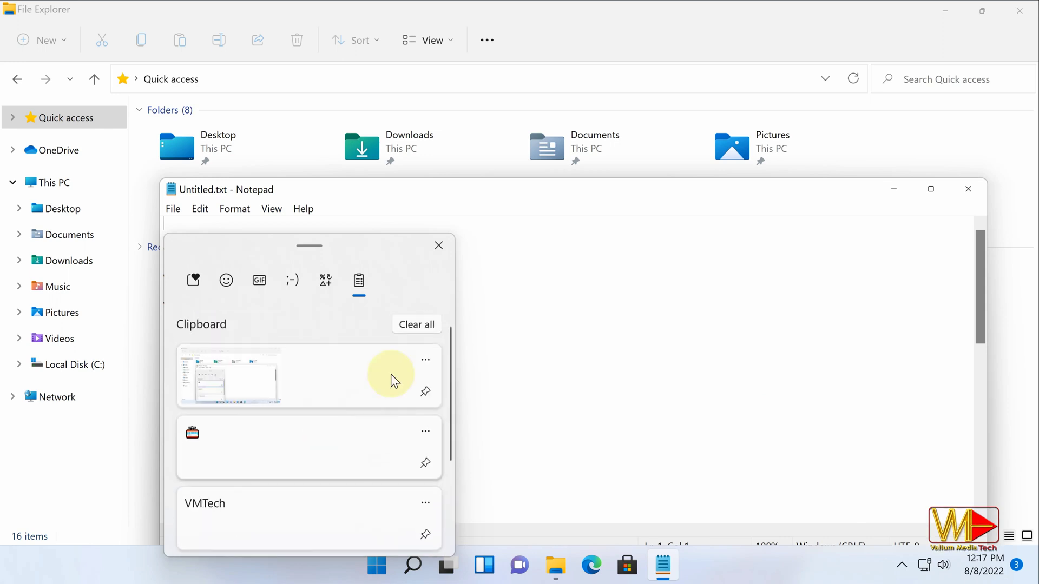
click(407, 325)
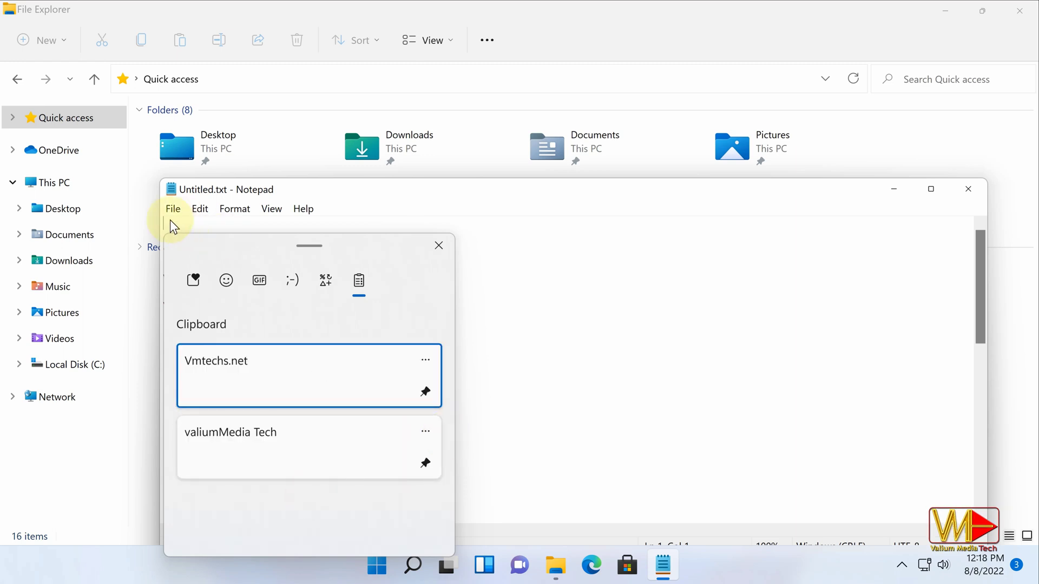
click(204, 361)
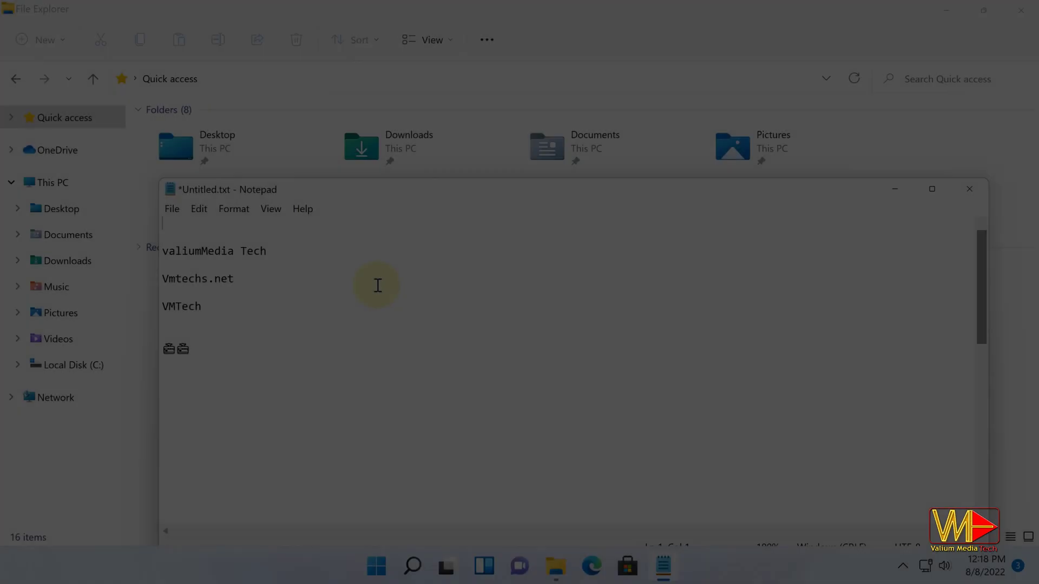
Delete all the Notepad text and reopen the clipboard panel with Win+V
key(ctrl+a)
key(Delete)
key(super+v)
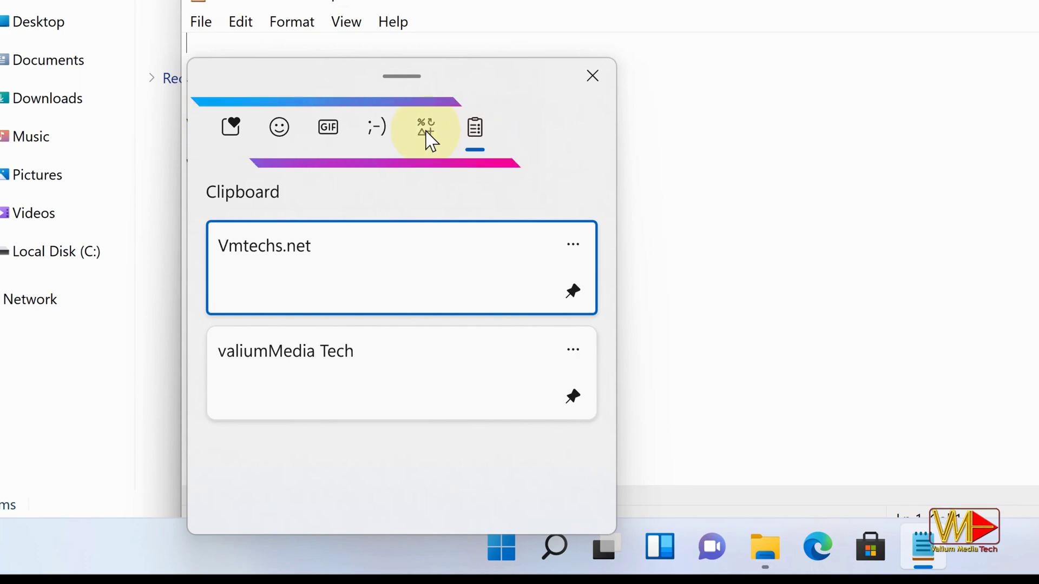
Insert the woman emoji from the People category into Notepad
click(426, 133)
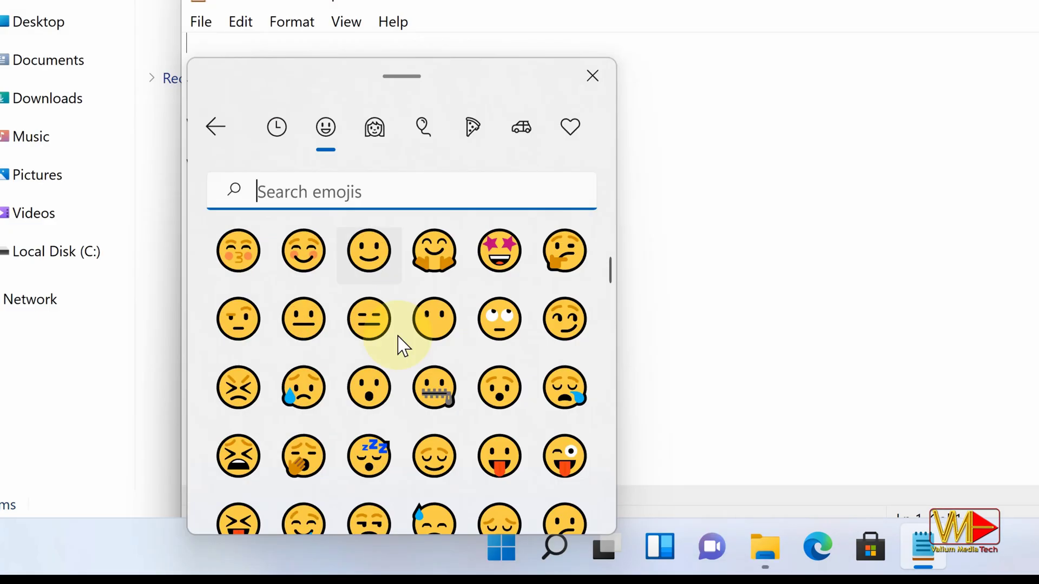
scroll(399, 333, down, 2)
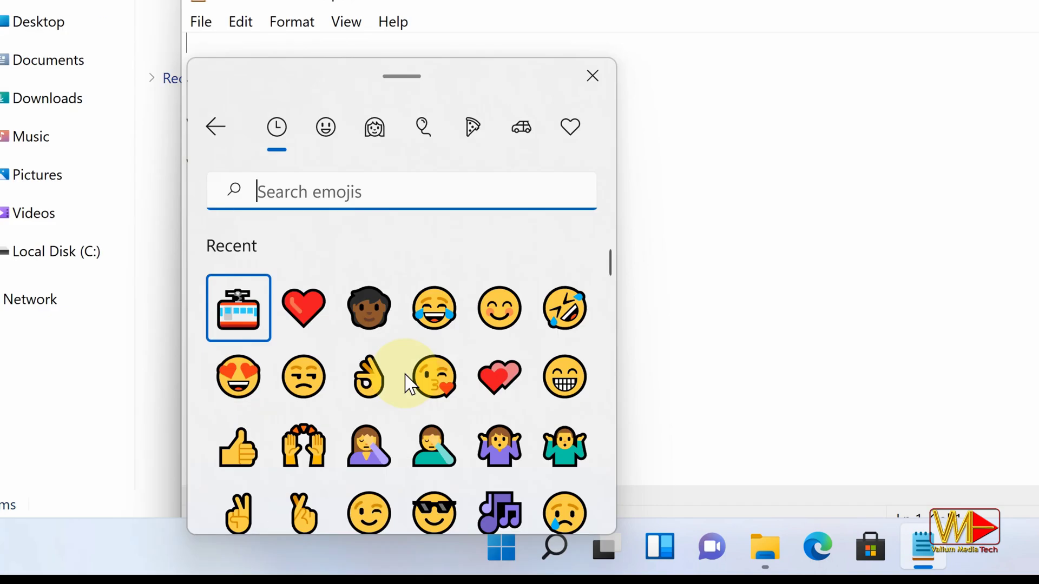
scroll(411, 379, down, 5)
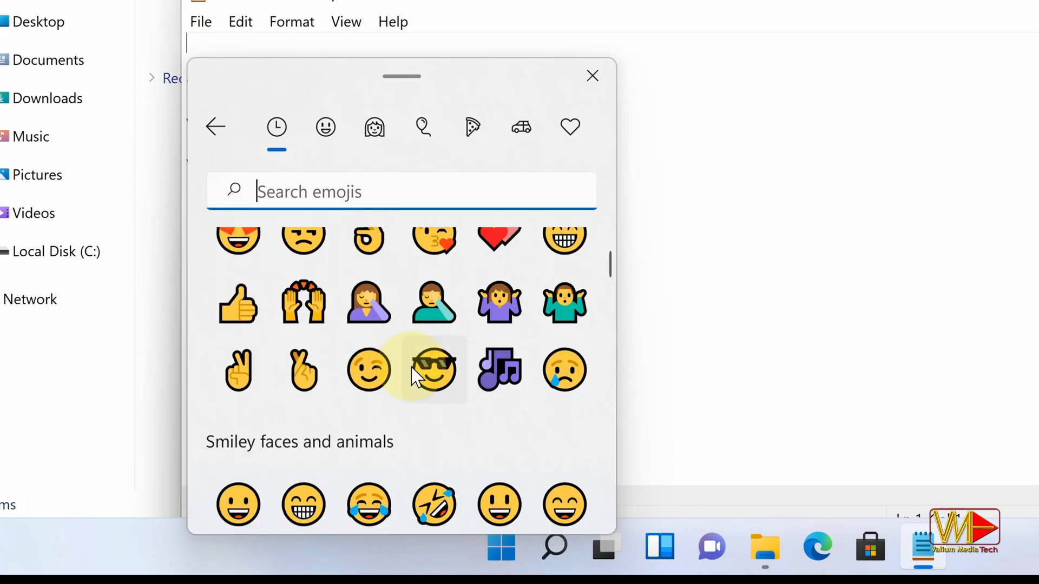
scroll(401, 352, down, 4)
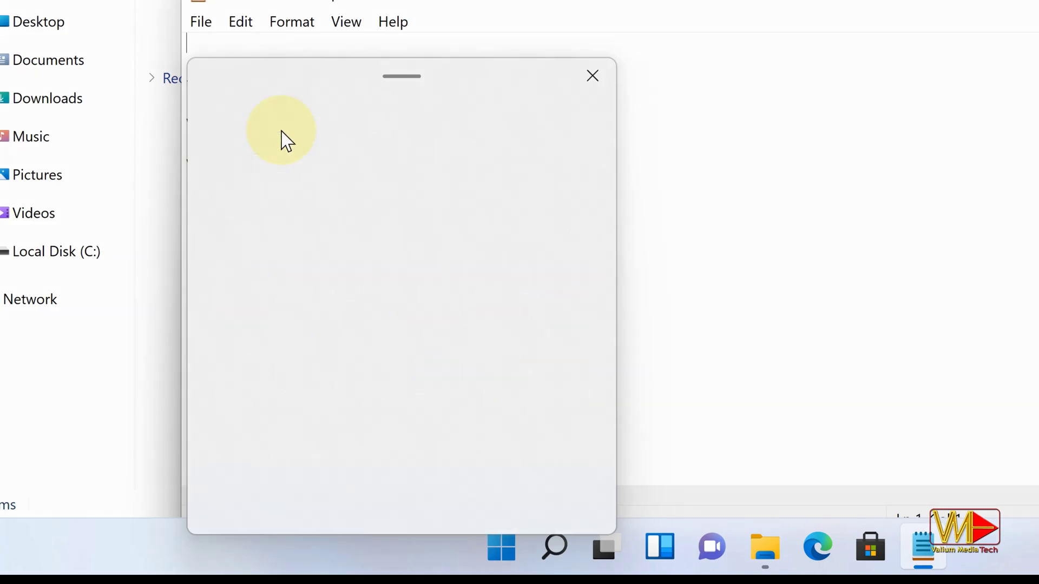
click(373, 133)
key(Return)
Browse the smiley, heart and trending GIF sections of the emoji picker
click(325, 127)
scroll(367, 348, down, 5)
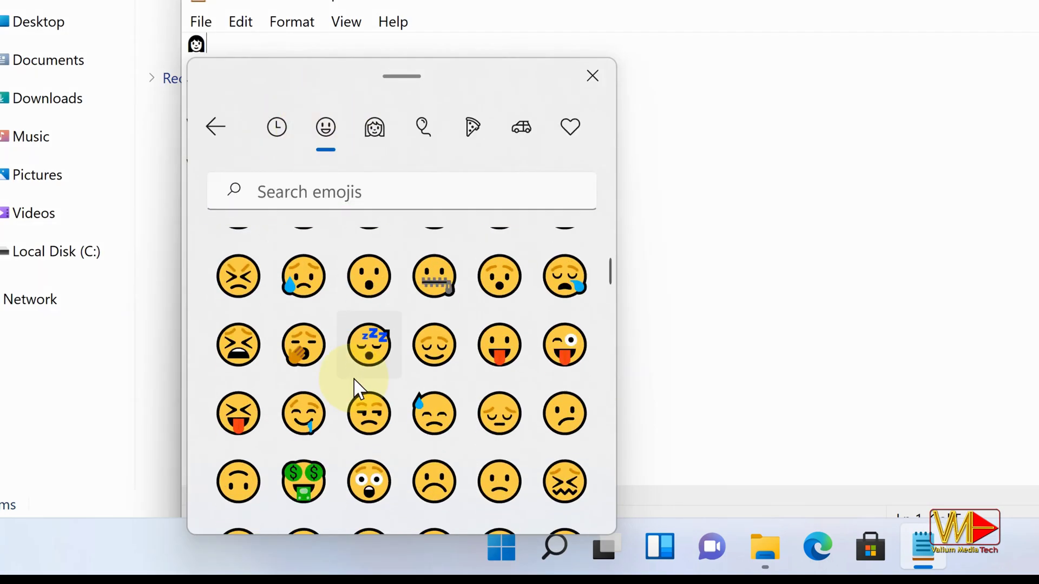
scroll(346, 293, down, 5)
click(570, 135)
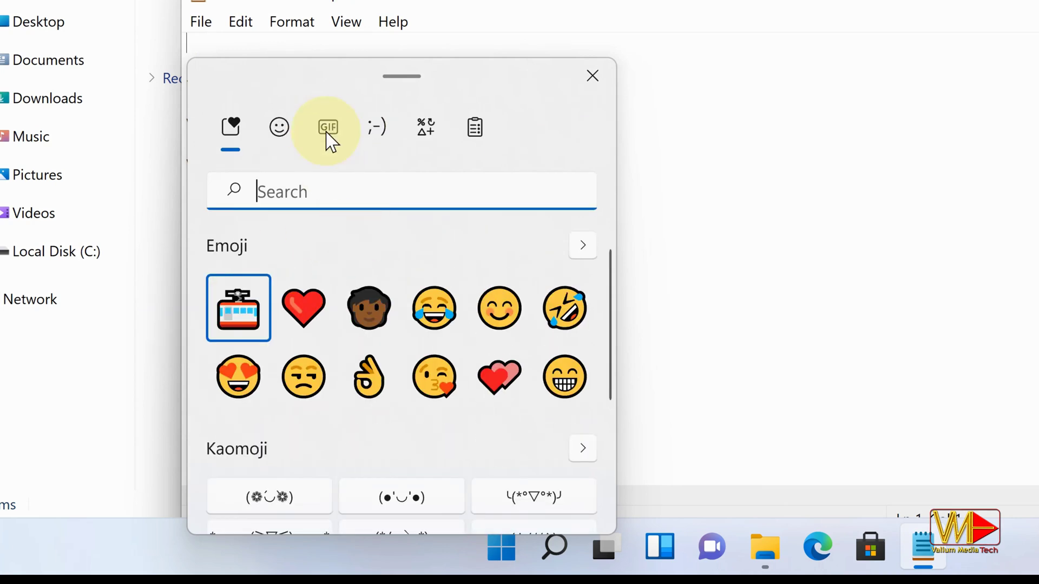
click(329, 140)
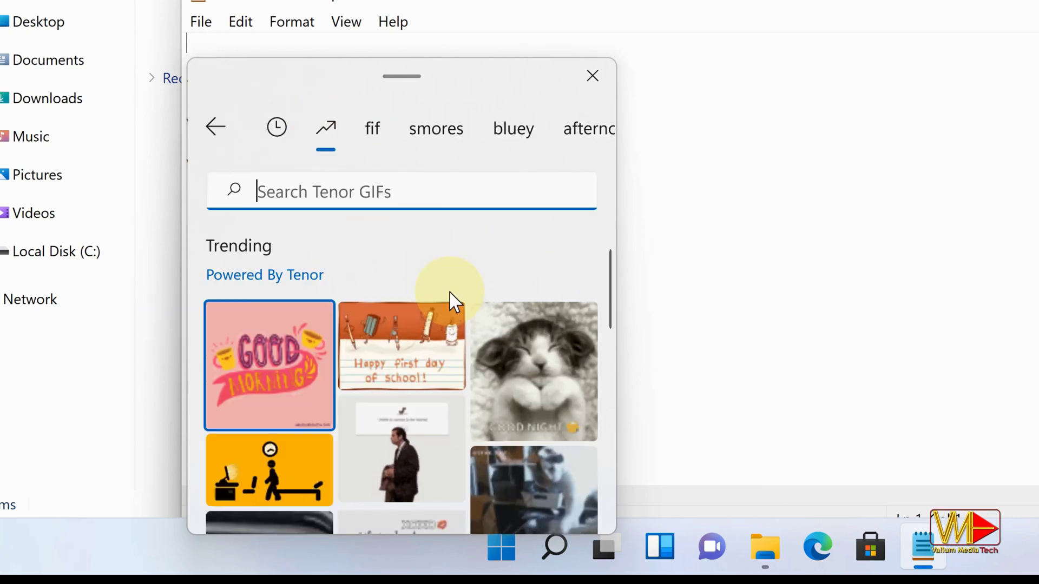
scroll(430, 281, down, 10)
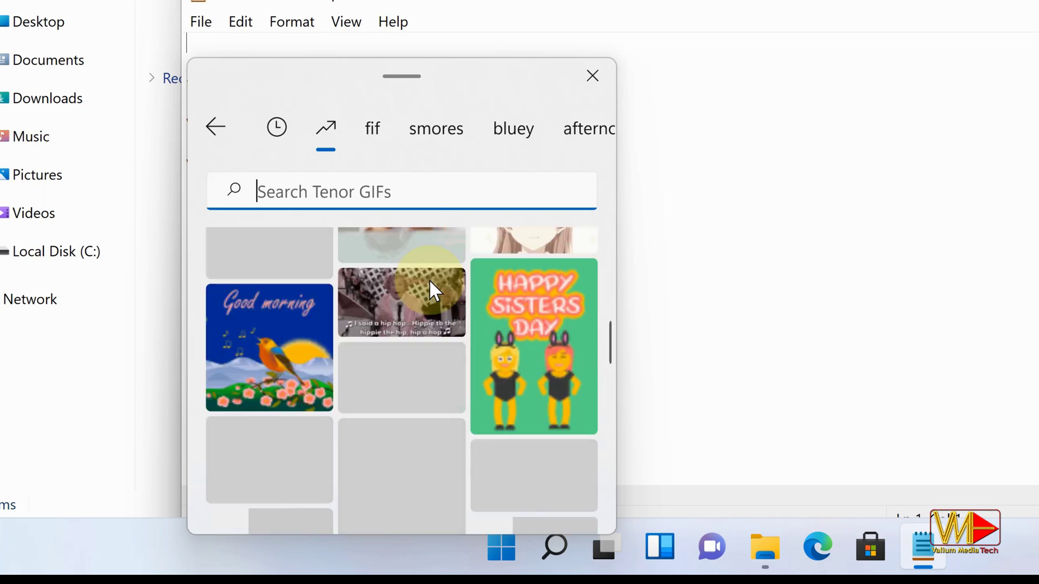
scroll(430, 279, down, 3)
Insert the woman emoji from People again and show the heart emojis
click(215, 127)
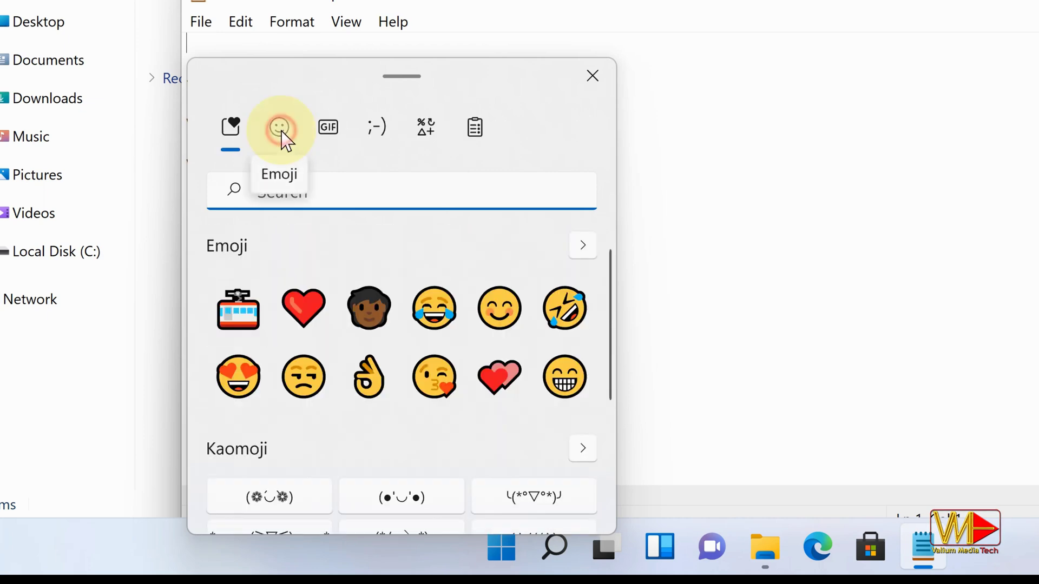
click(281, 133)
click(373, 129)
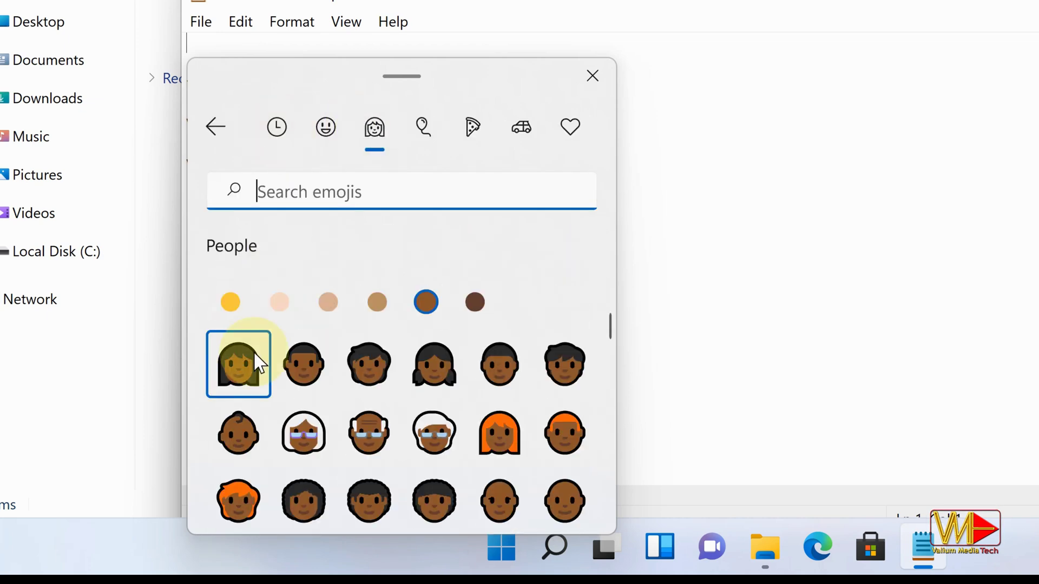
click(232, 359)
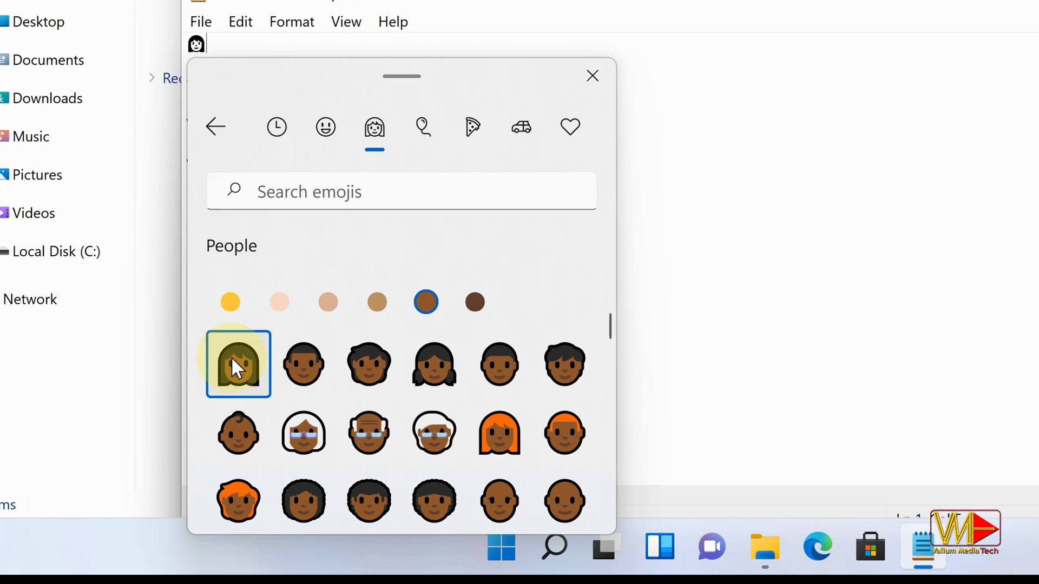
click(569, 136)
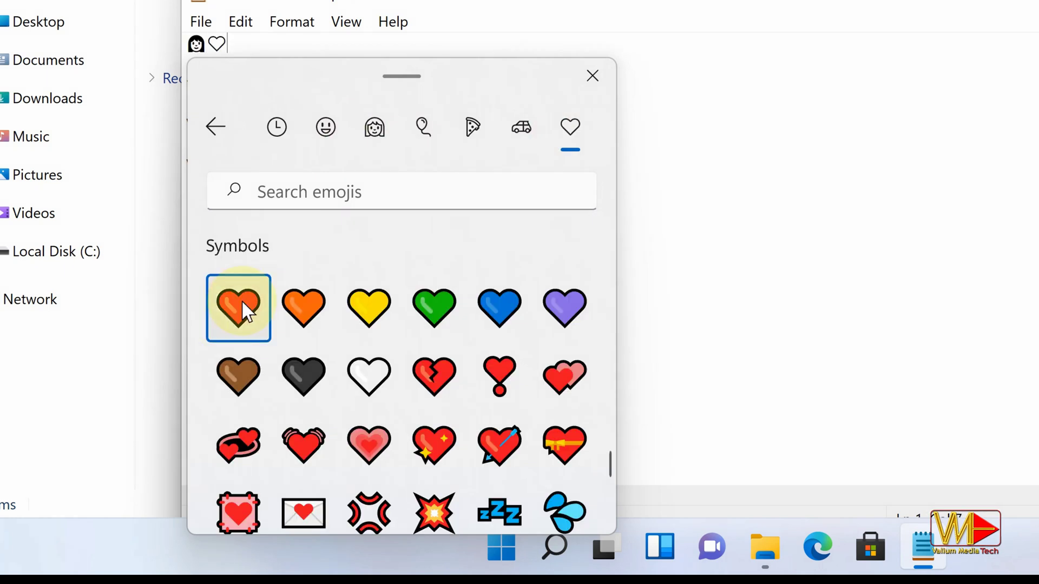
Browse the Symbols categories, including Language, Currency and General punctuation
click(209, 132)
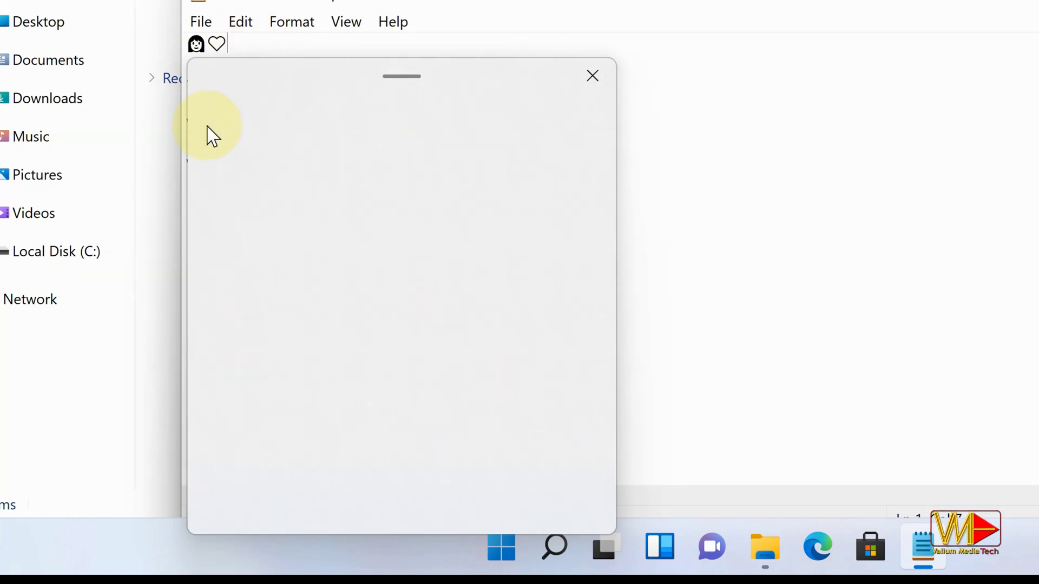
click(284, 147)
click(216, 125)
click(216, 126)
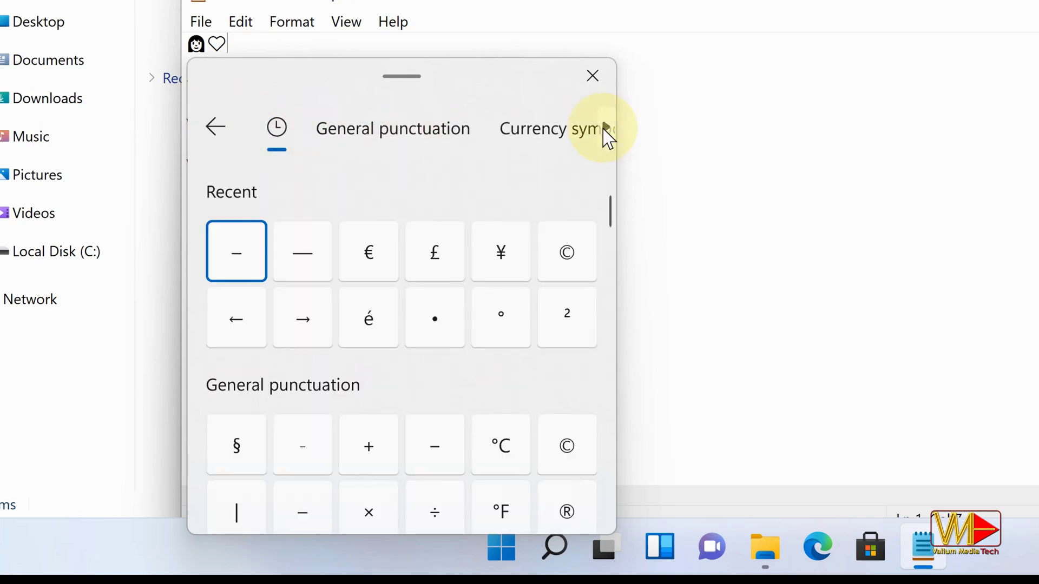
click(608, 135)
click(260, 129)
click(609, 130)
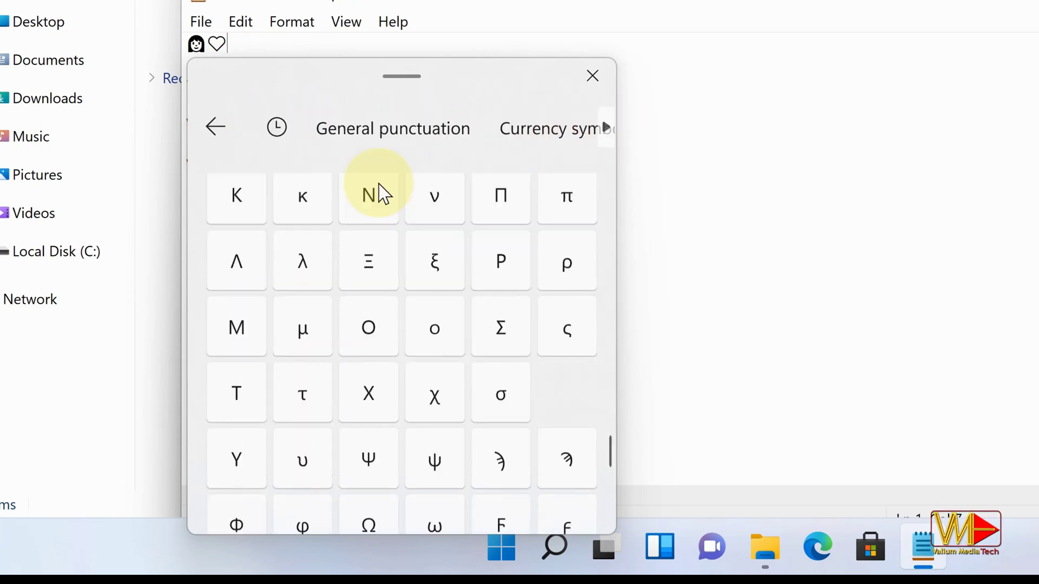
click(331, 133)
Search Windows for 'multitasking'
scroll(471, 304, down, 10)
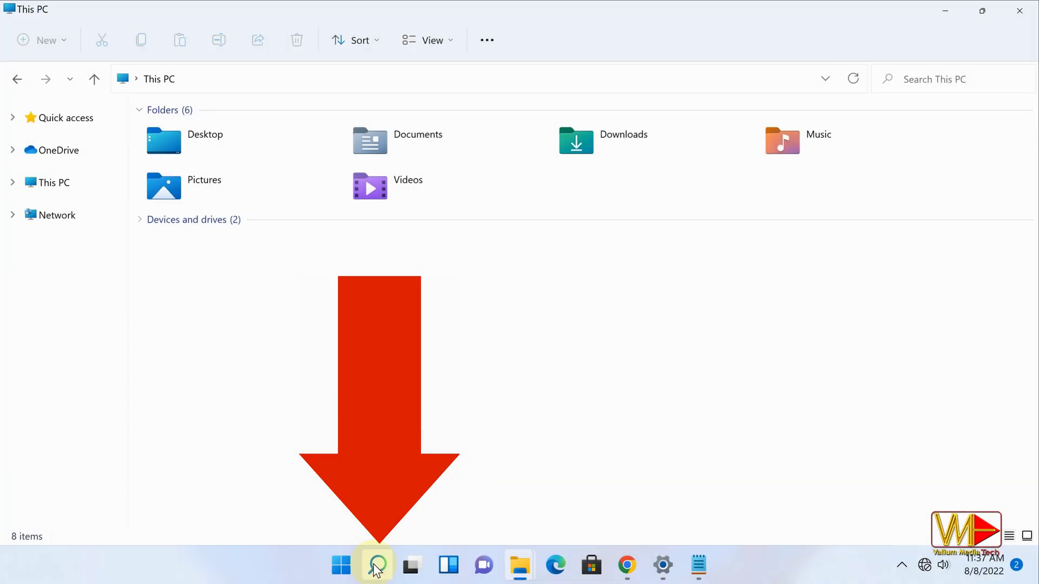
click(377, 566)
text(multitaski)
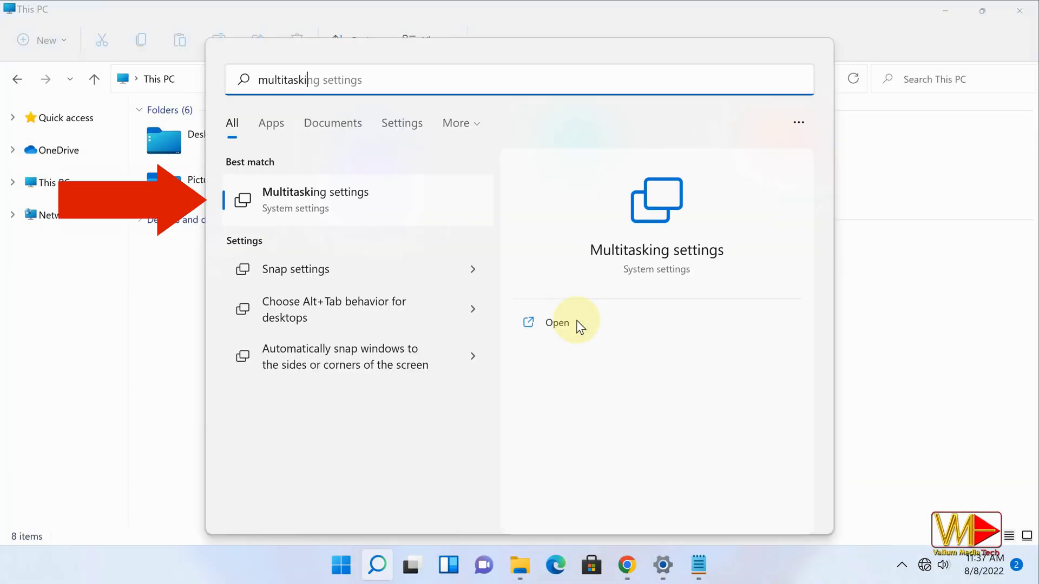
text(ng)
Turn on title bar window shake, shake Notepad to minimize the other windows, then restore them
click(315, 210)
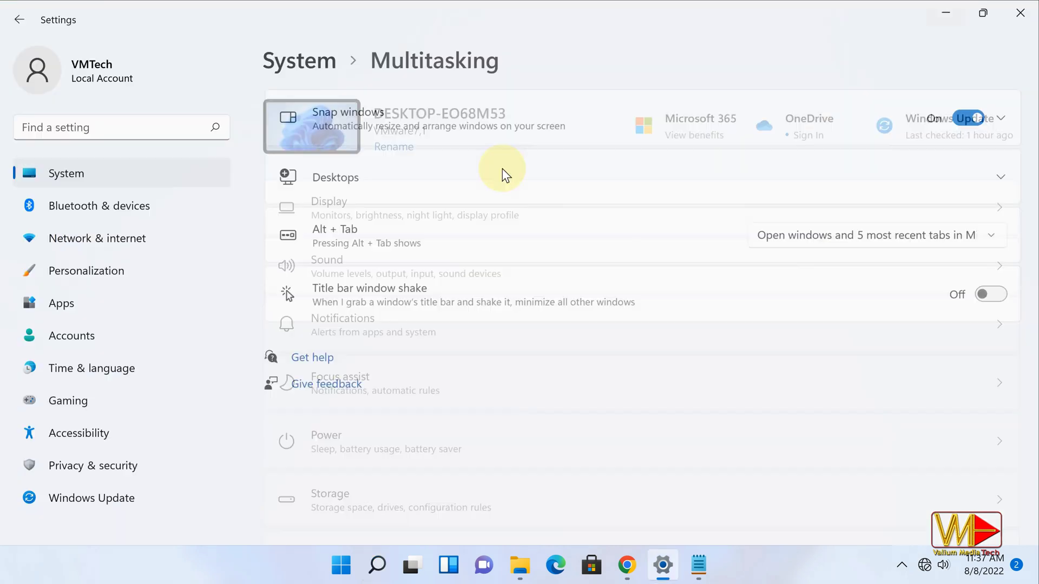
click(981, 296)
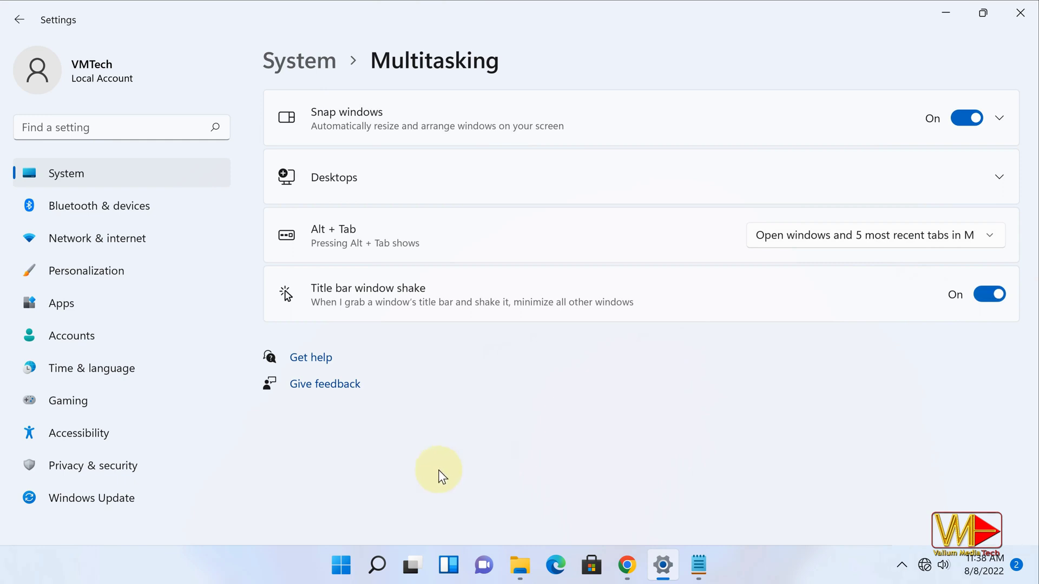
mouse_move(533, 570)
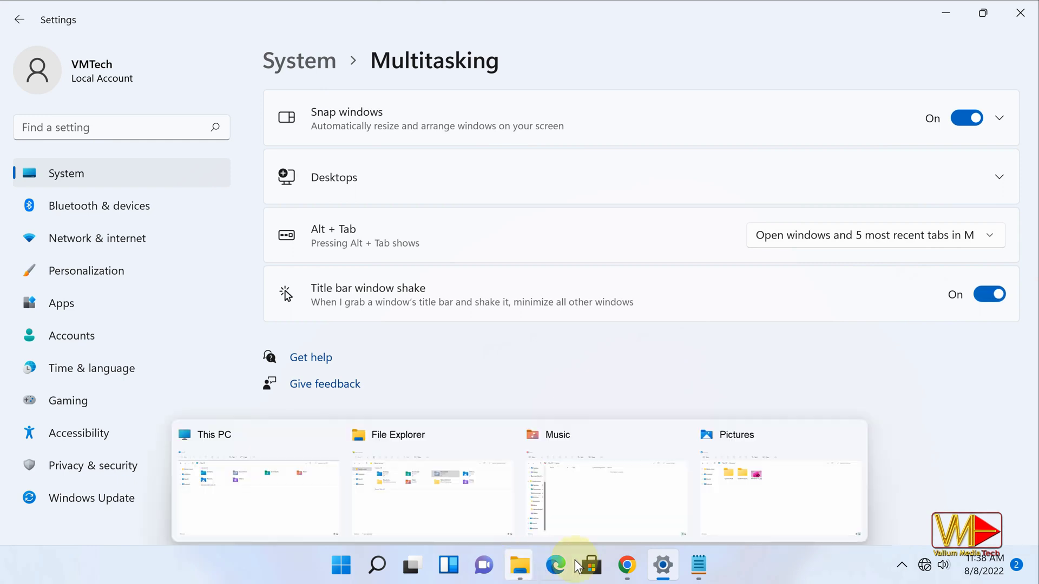
mouse_move(628, 565)
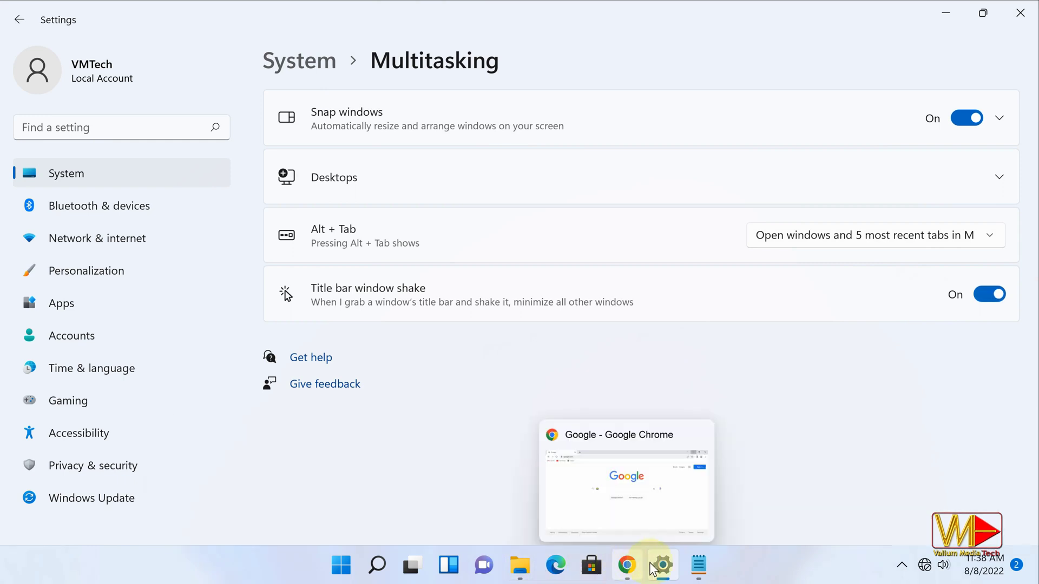
click(704, 571)
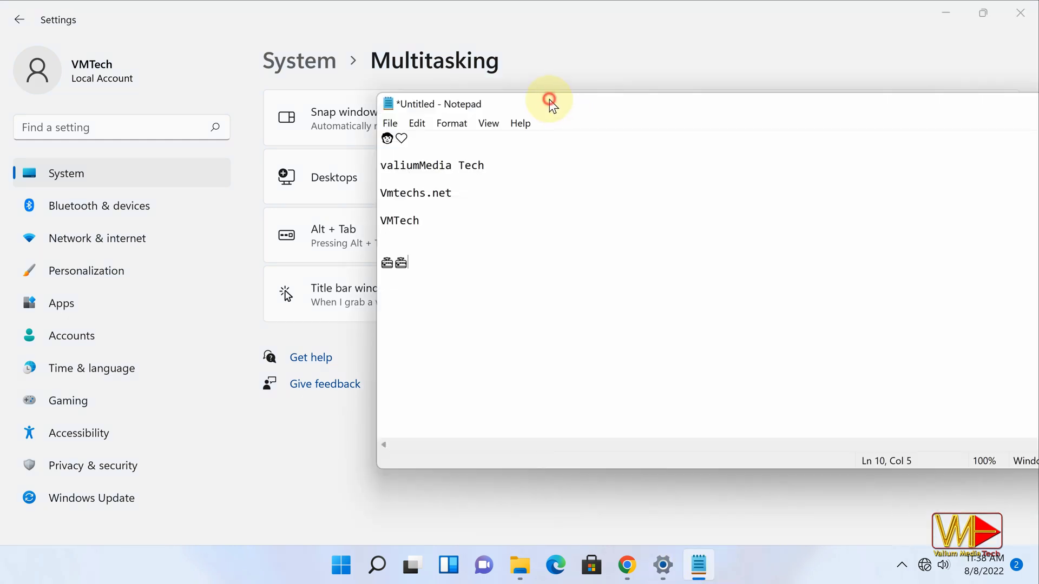
drag(550, 99, 457, 109)
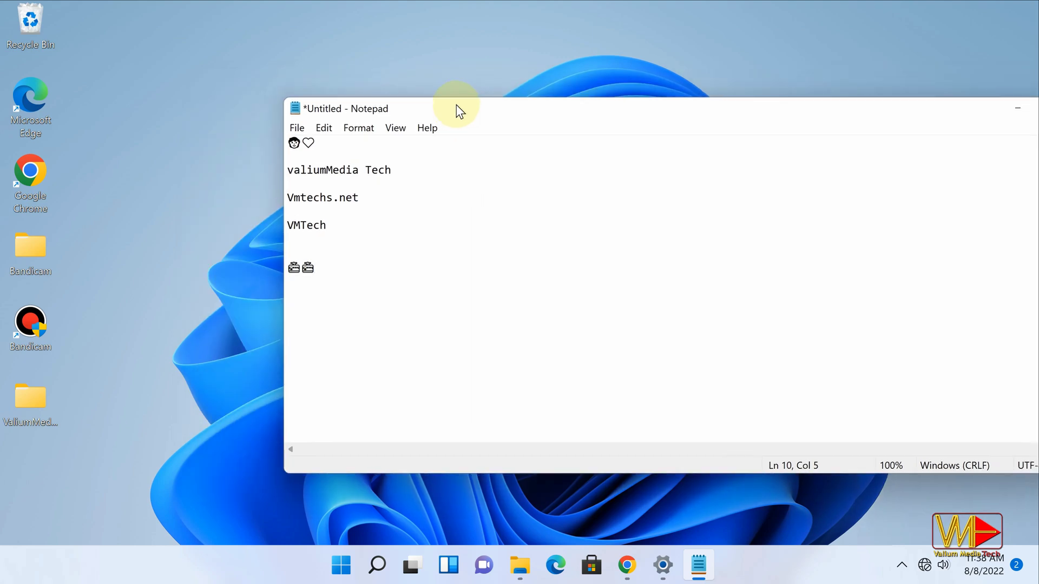
key(super+d)
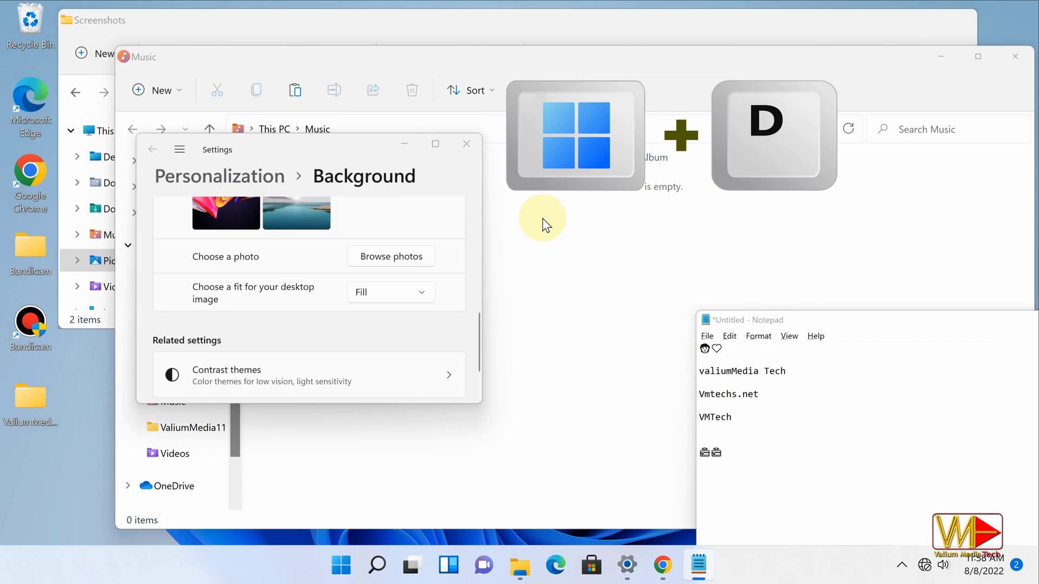
Show the desktop with Win+D, then restore Settings, File Explorer and Notepad
key(super+d)
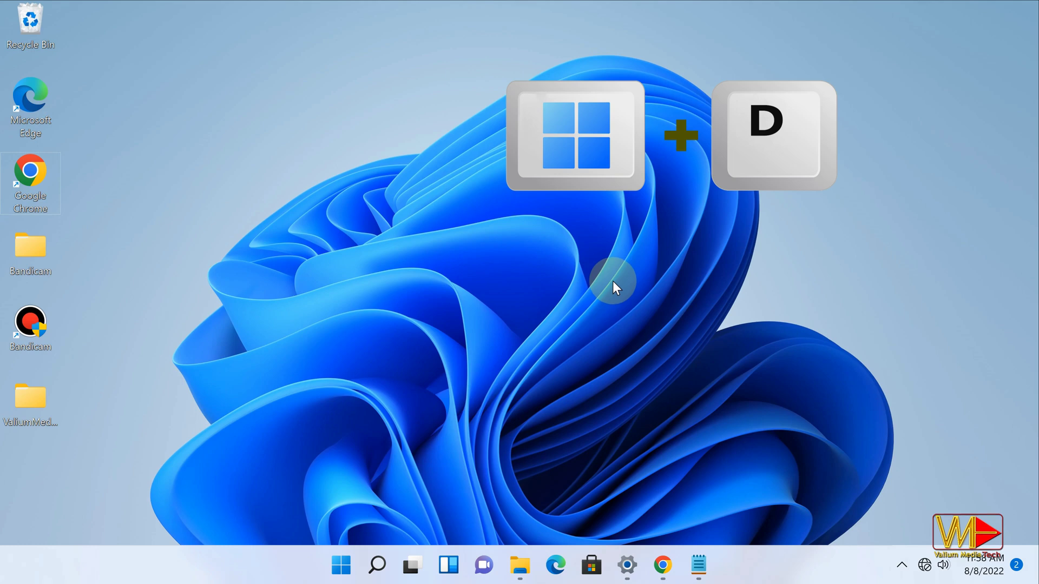
key(super+d)
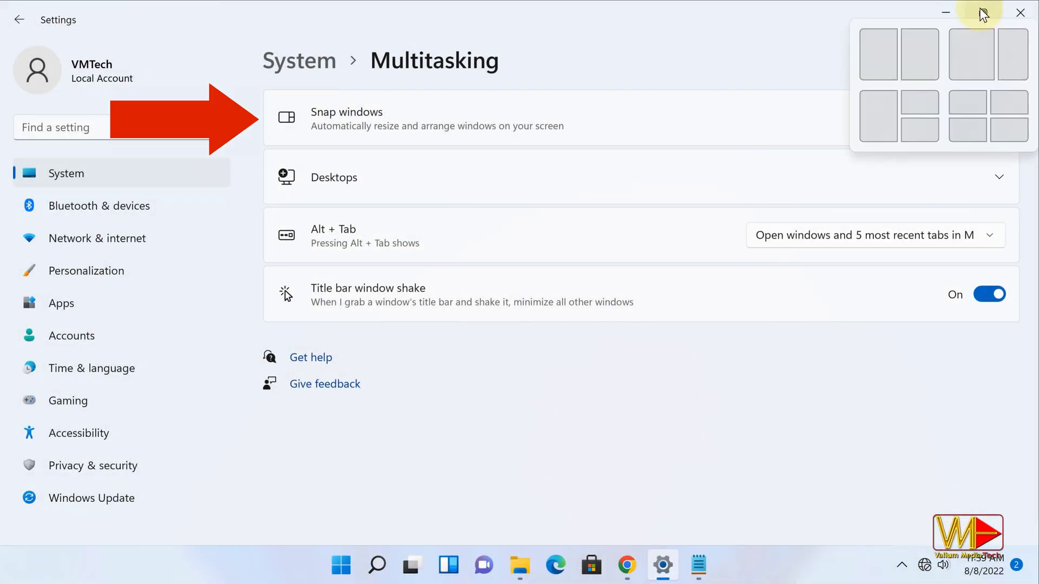
Toggle Snap windows off and on, then snap Settings to the right half using Win+Z
click(971, 118)
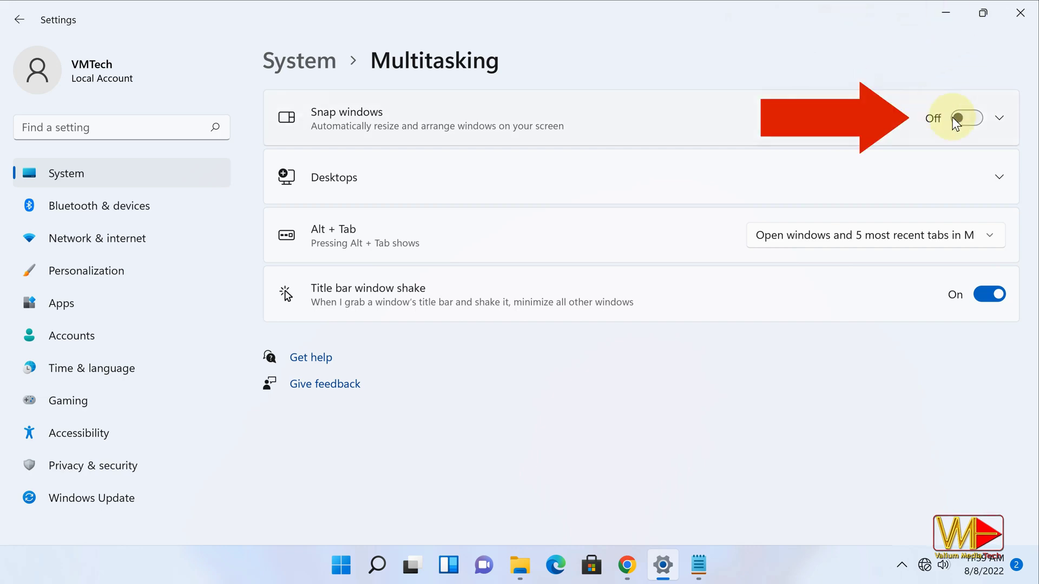
click(968, 118)
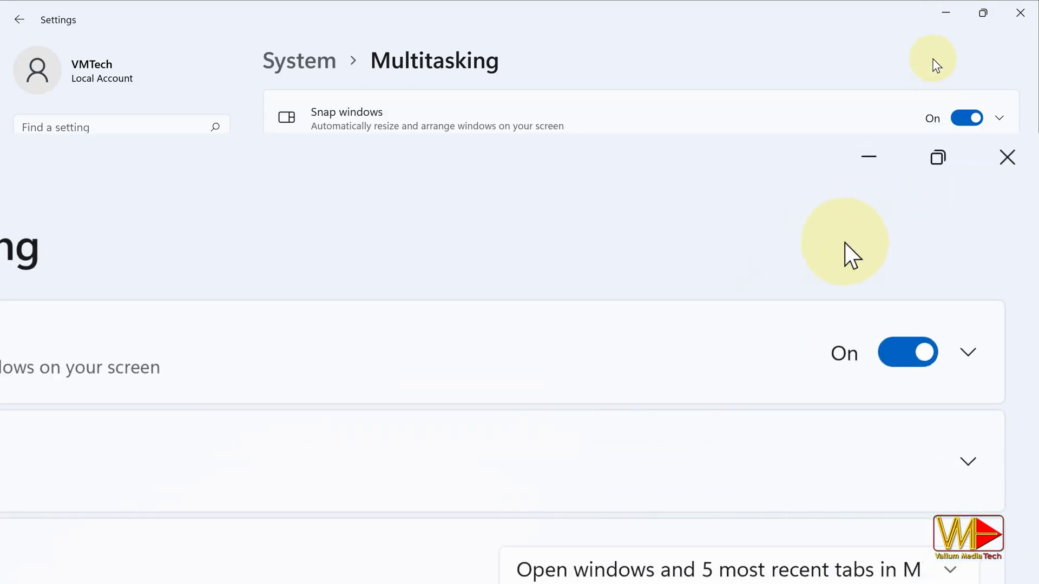
mouse_move(986, 16)
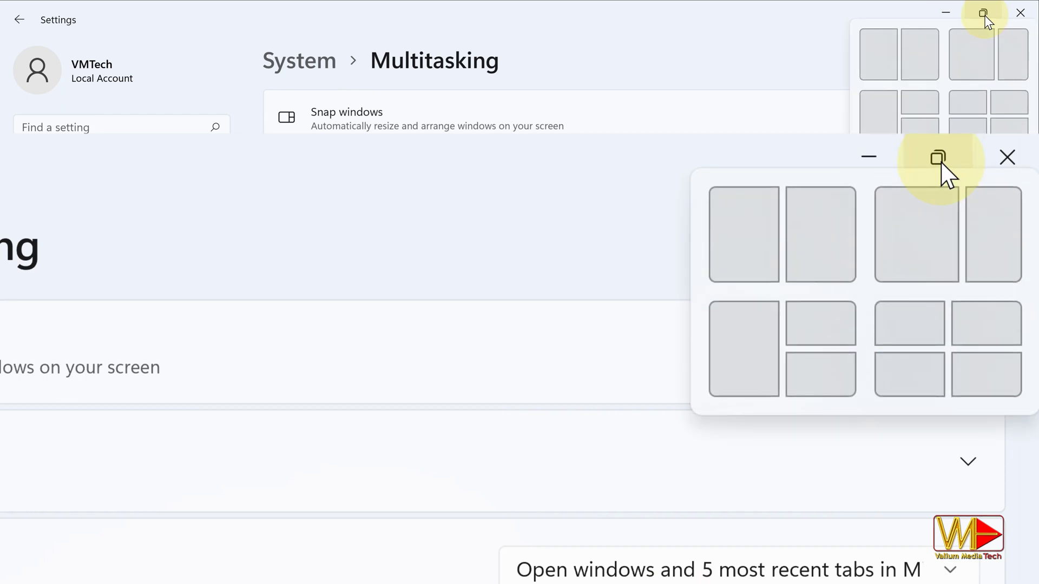
key(super+z)
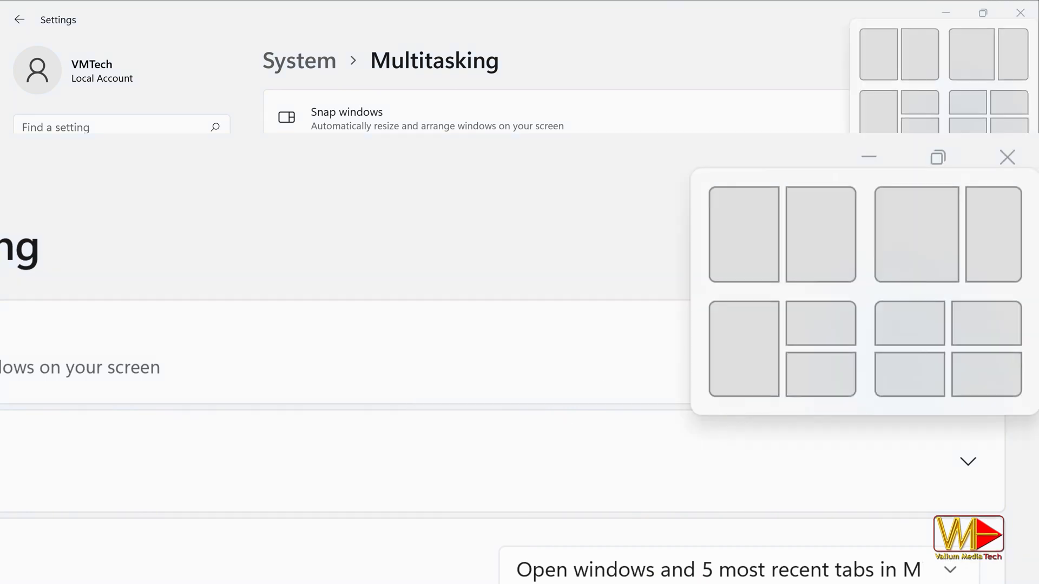
click(927, 47)
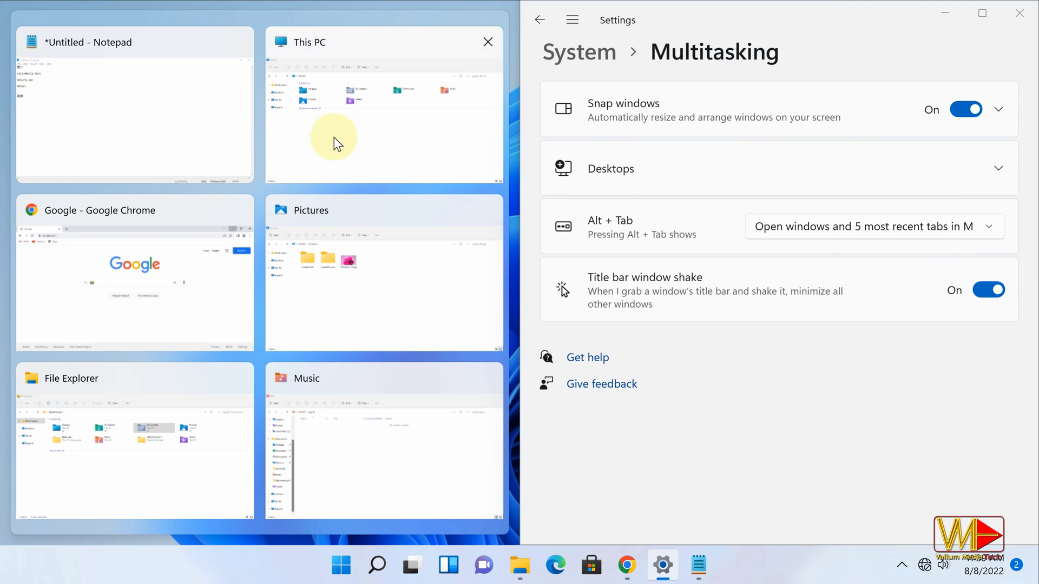
Snap Settings, Chrome, Notepad and the Pictures folder into the four screen quarters
key(Return)
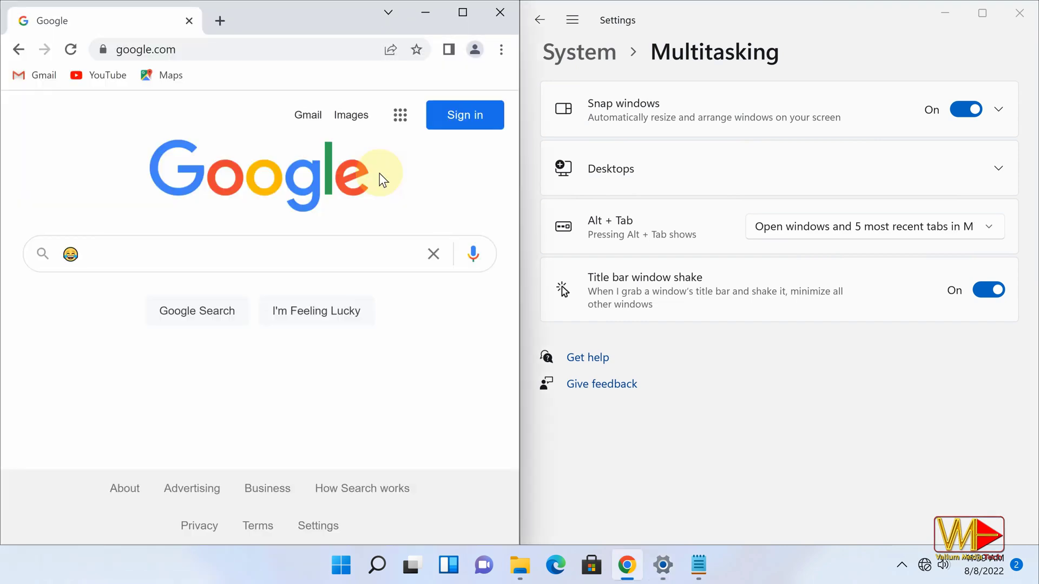
click(983, 13)
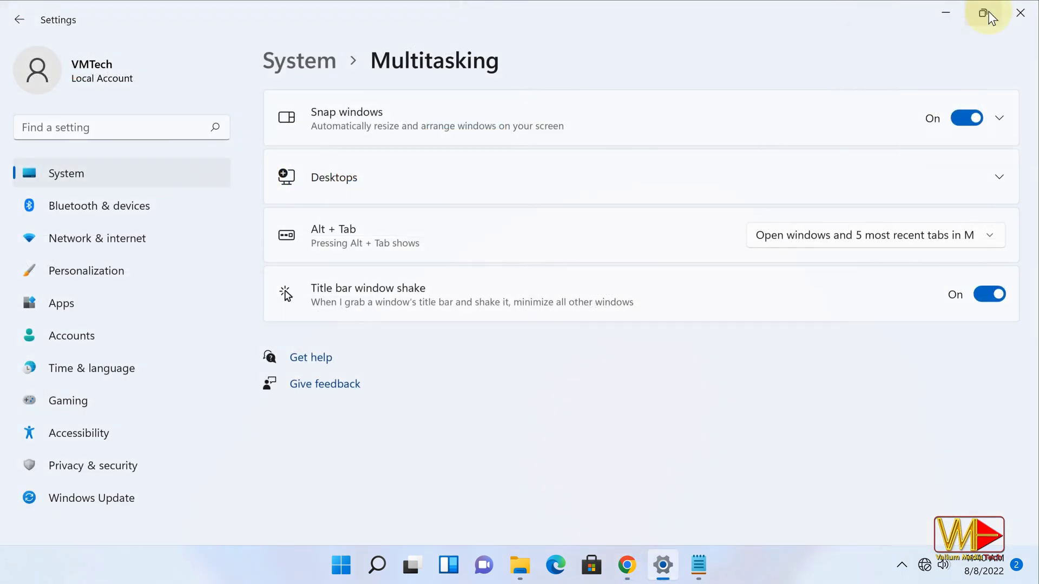
mouse_move(989, 13)
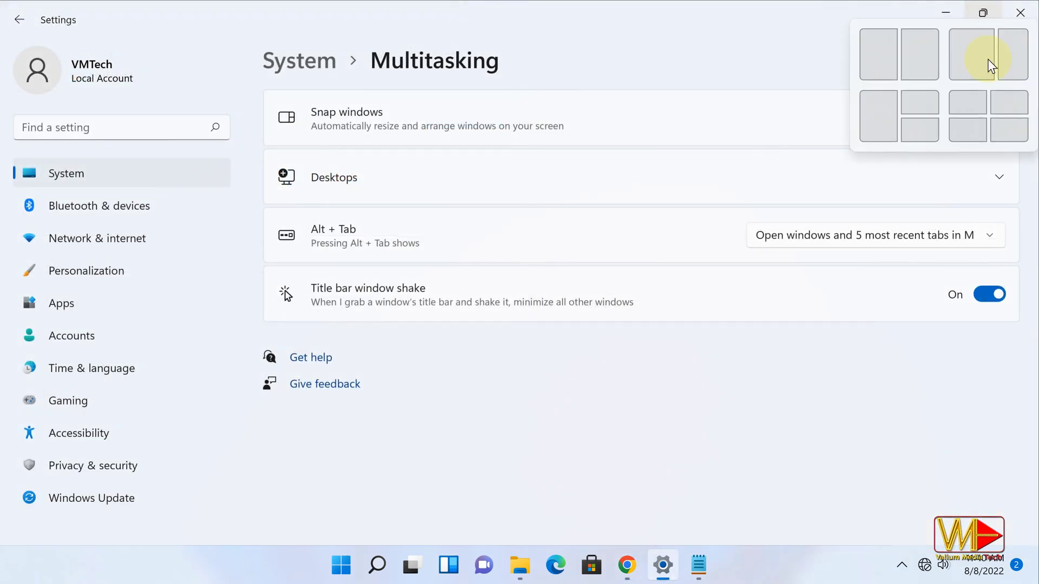
click(1001, 99)
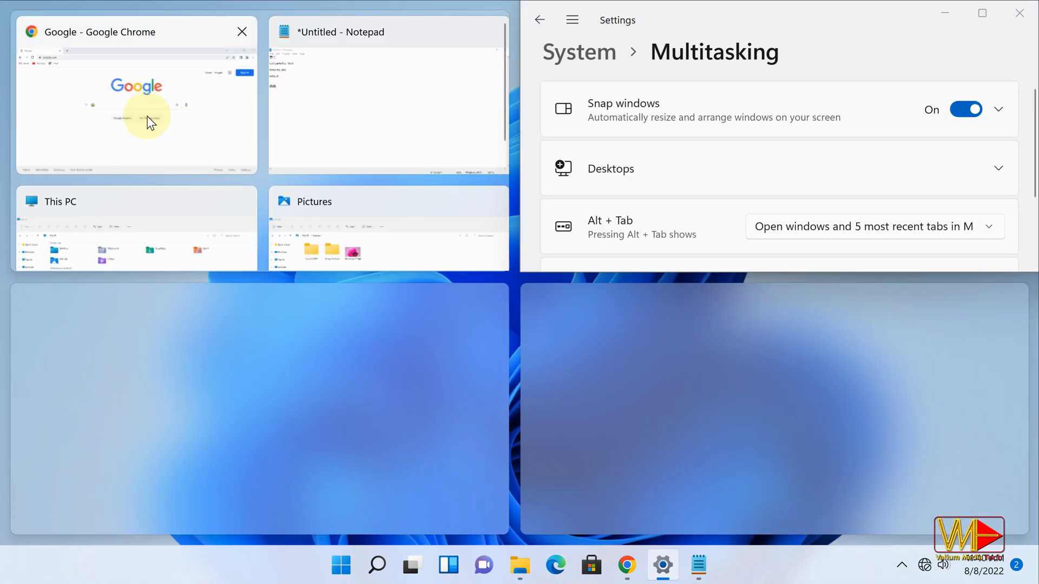
click(146, 115)
key(Return)
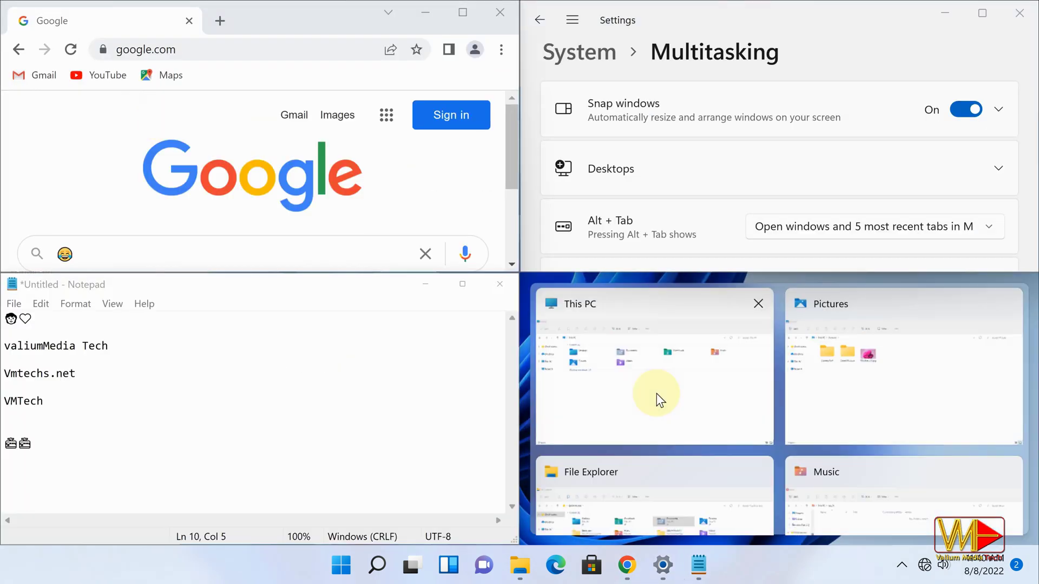
click(881, 362)
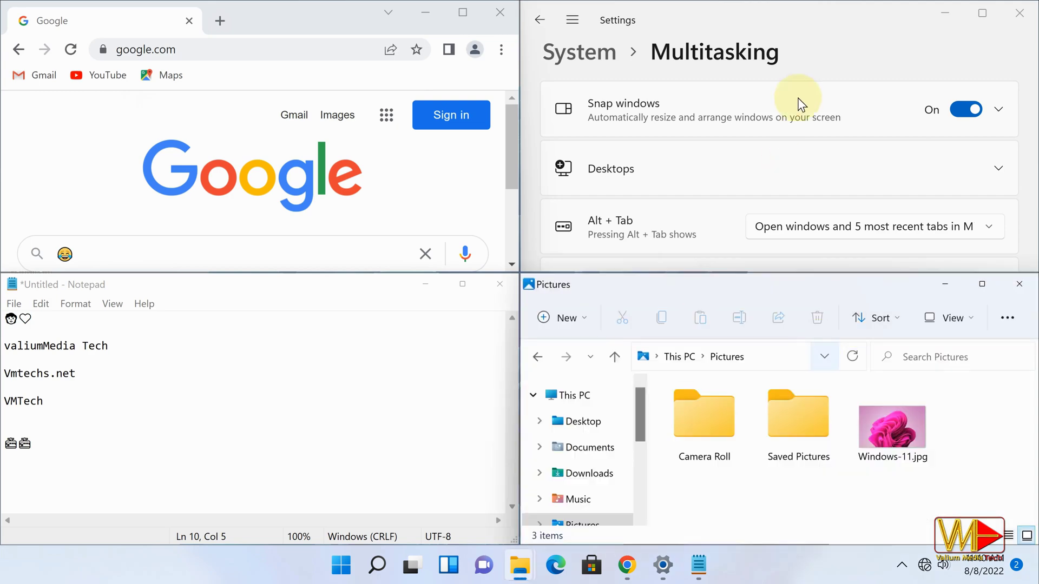
Maximize the Pictures folder window, then maximize the Multitasking settings window
click(982, 284)
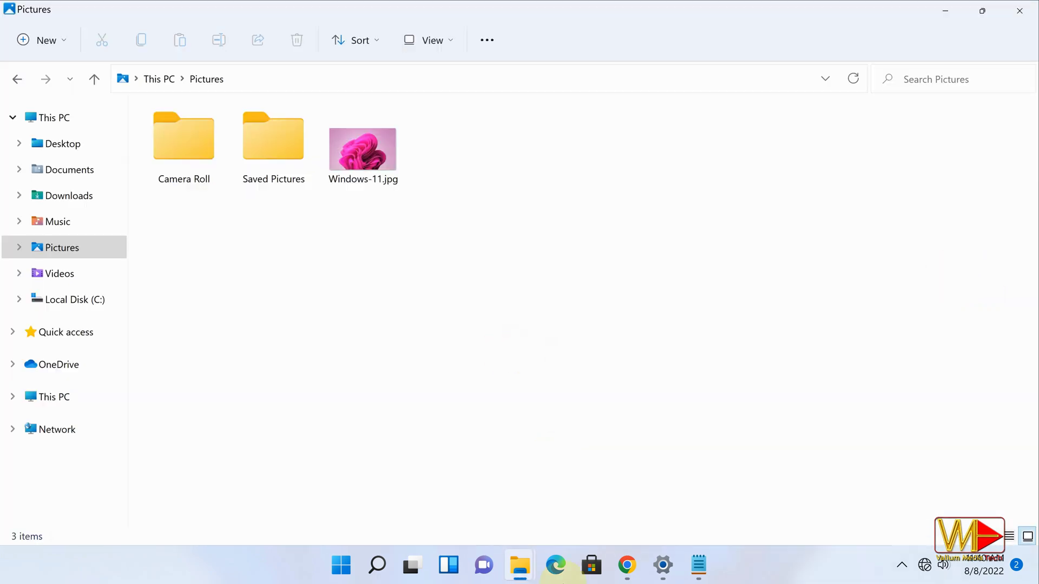
click(662, 567)
click(982, 13)
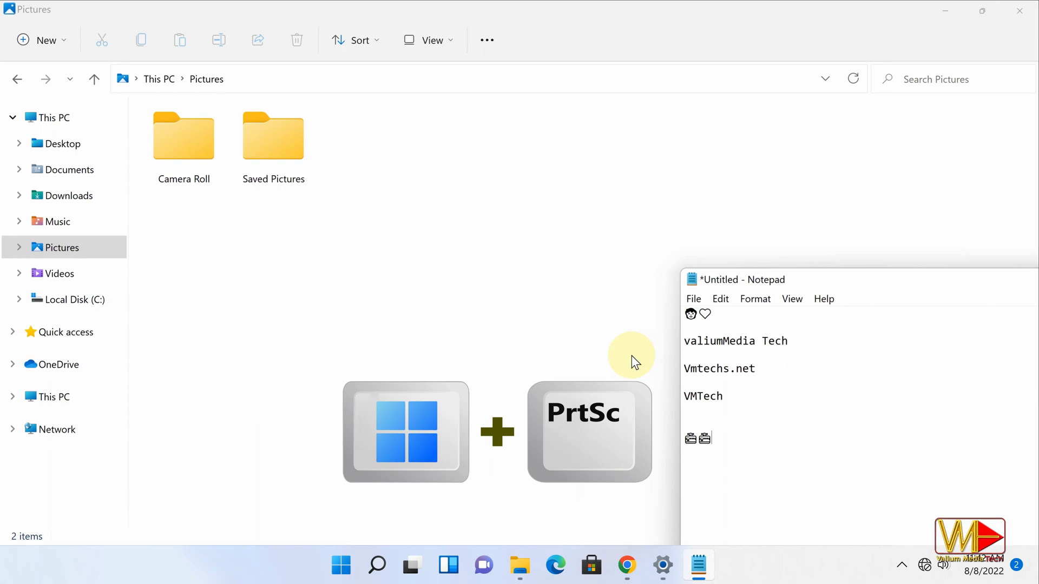
Take a Win+PrtSc screenshot, open the Screenshots folder, and show GIFs in the clipboard panel
key(super+Print)
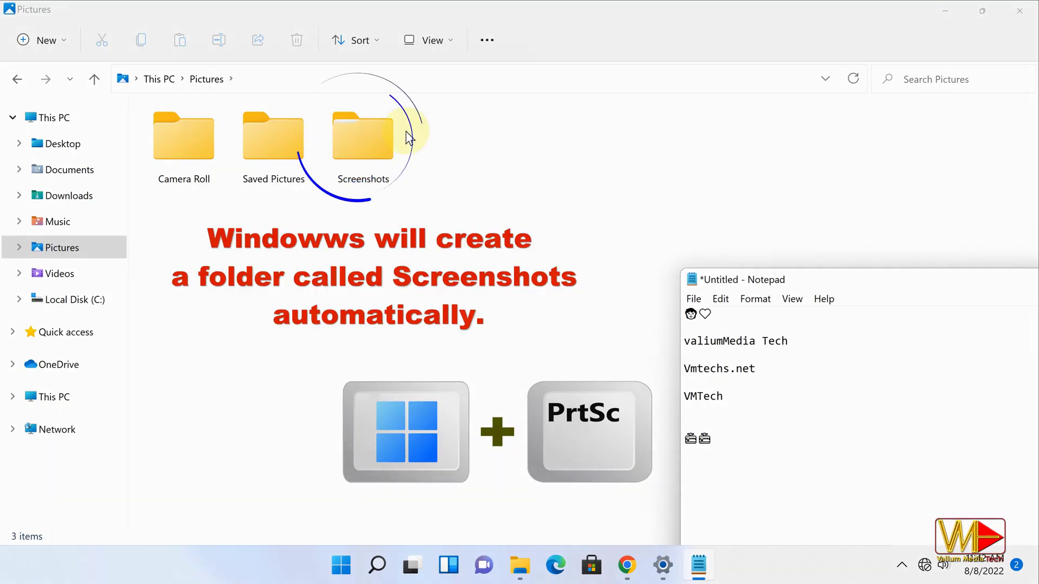
double_click(360, 141)
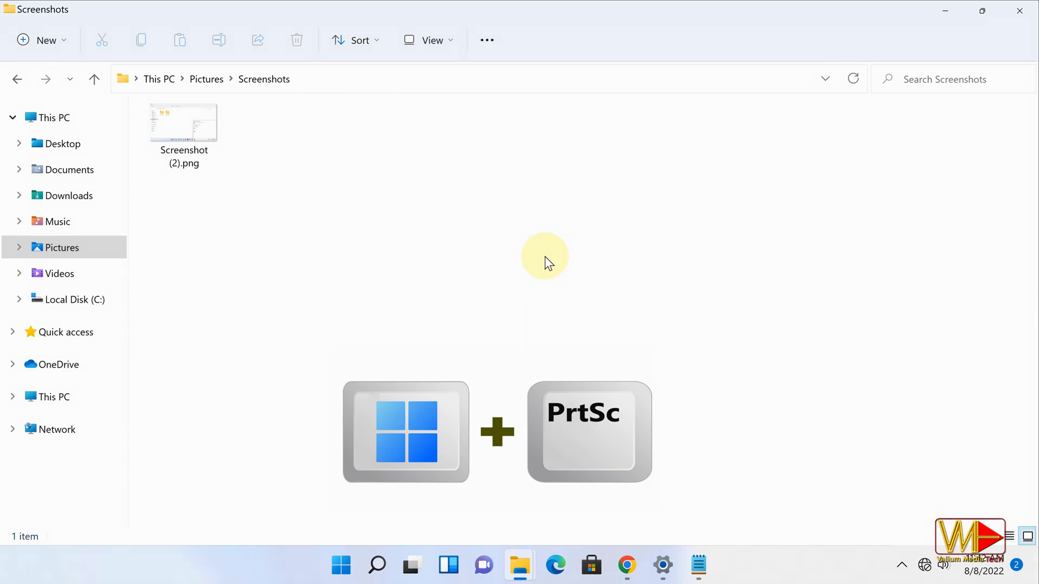
key(super+v)
click(842, 264)
Take another screenshot and view Screenshot (3).png in Photos, then close it
key(super+Print)
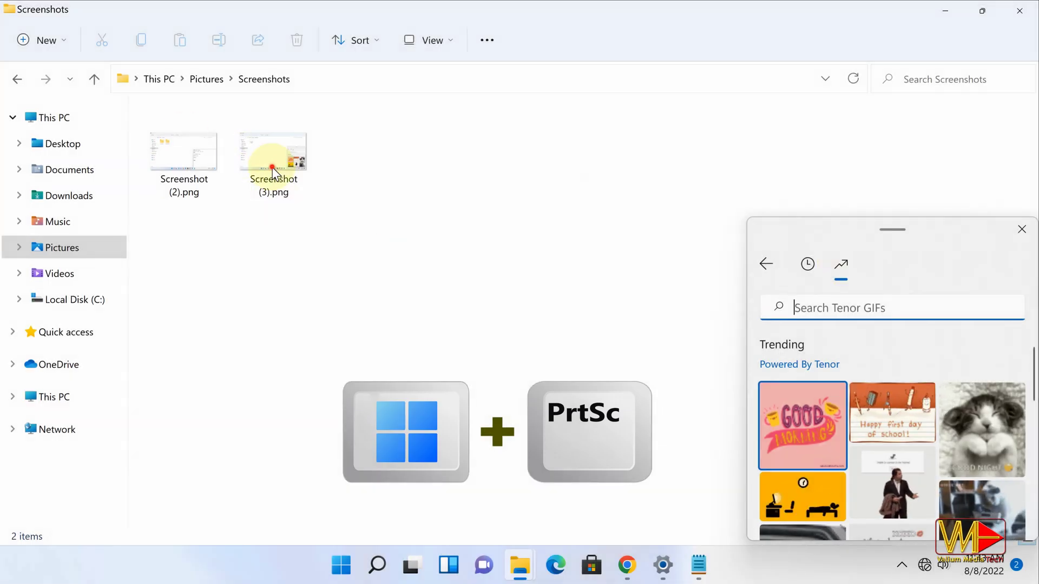
double_click(271, 162)
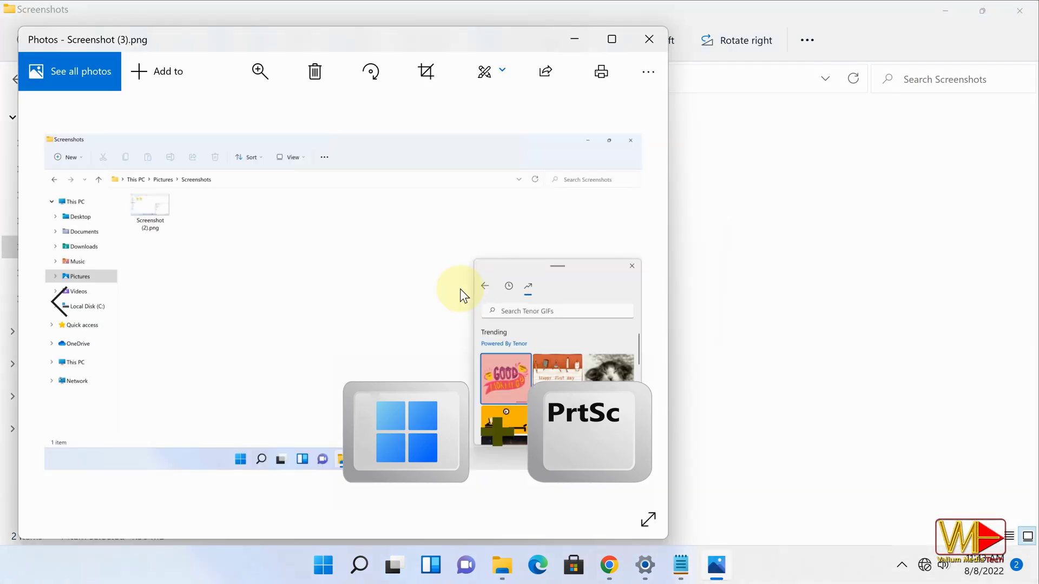
scroll(510, 253, up, 2)
scroll(595, 162, down, 2)
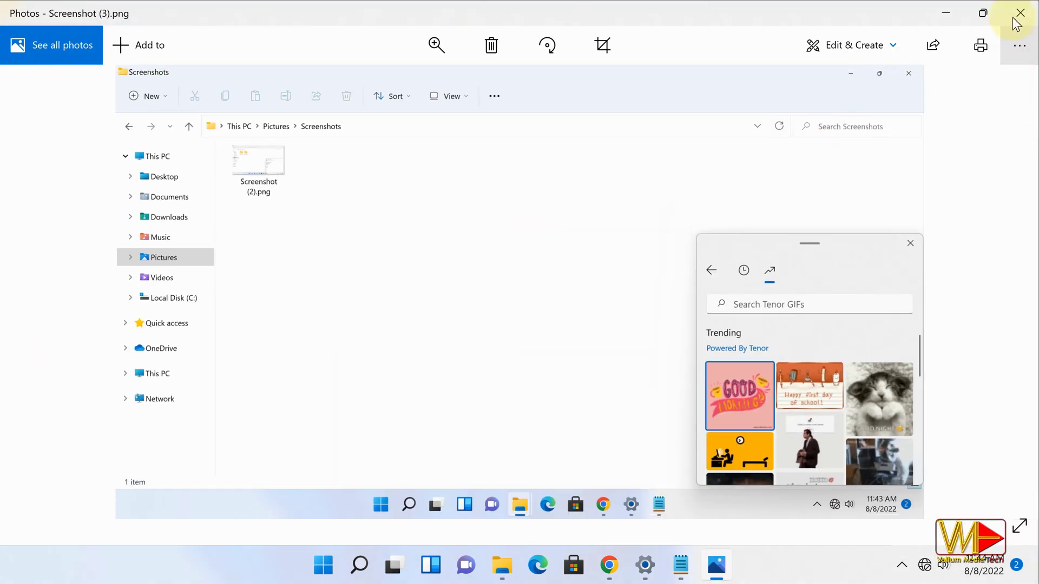
click(1020, 12)
Snip the area around the GIF panel and open the snip for markup
key(super+period)
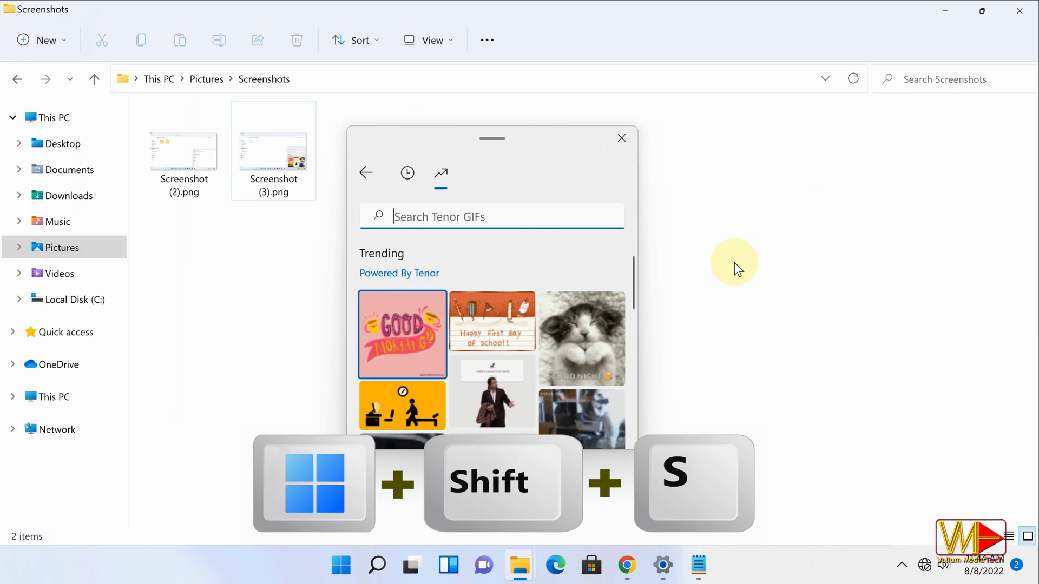
key(super+shift+s)
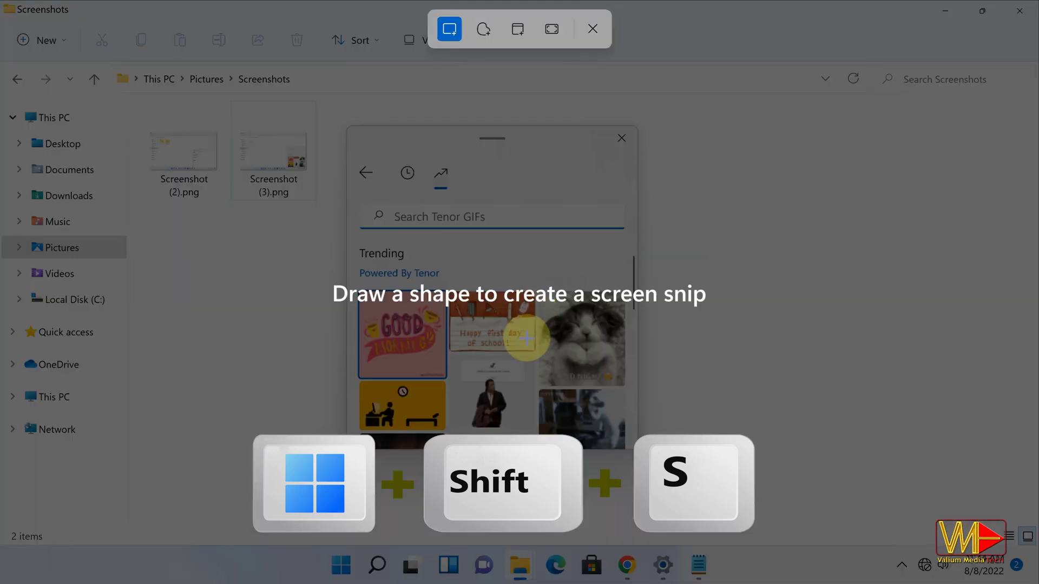
drag(637, 140, 340, 458)
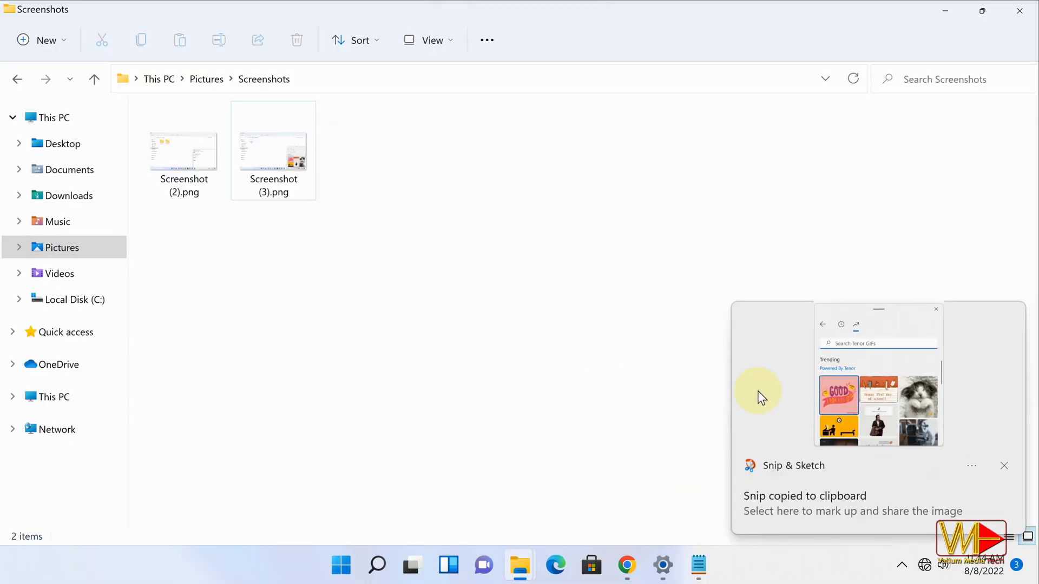
click(771, 390)
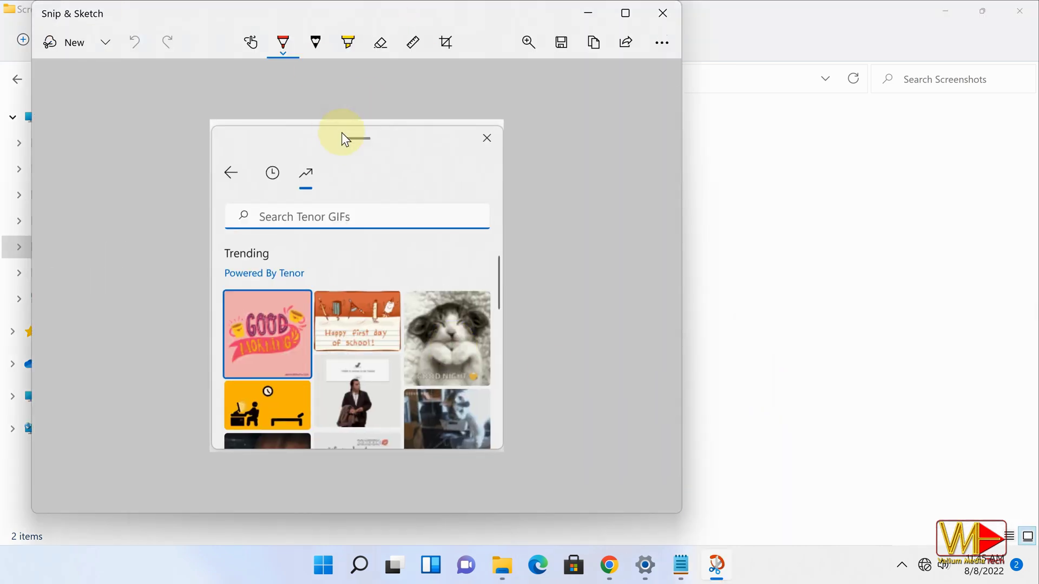
Set the pen colour to green, mark up the snip, and save it as a PNG
click(283, 42)
click(217, 197)
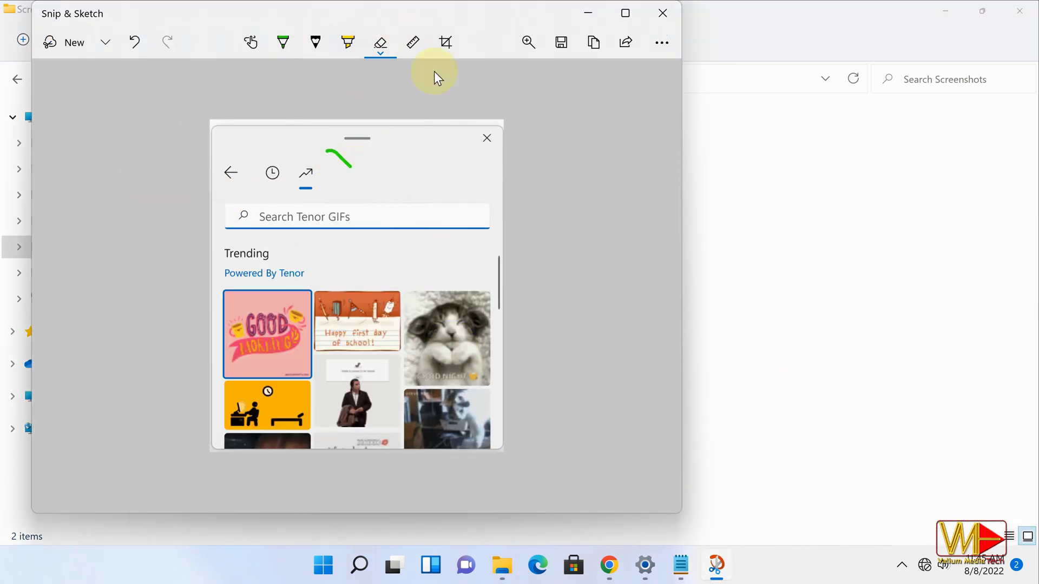
click(445, 42)
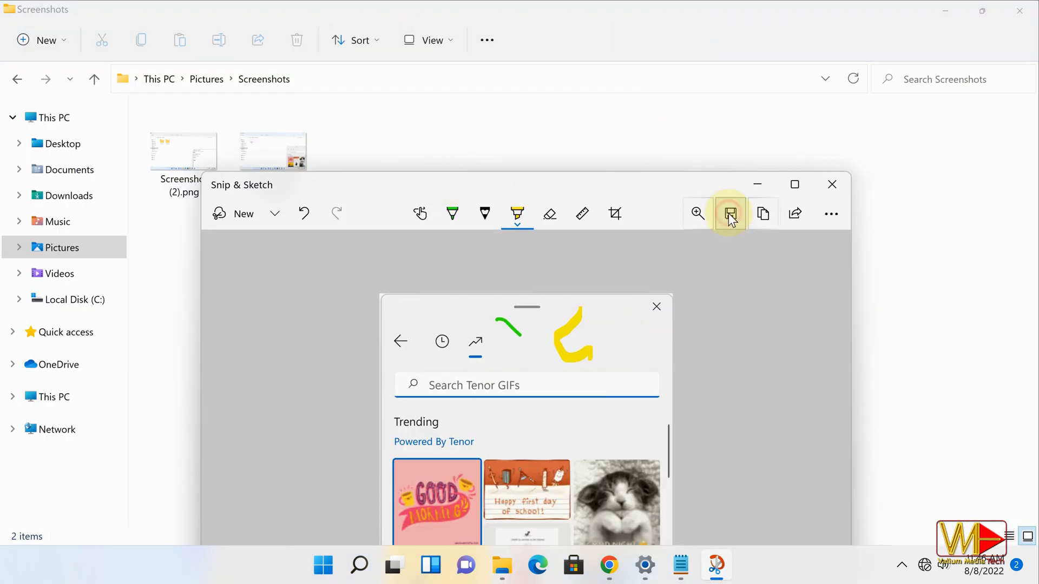
click(729, 213)
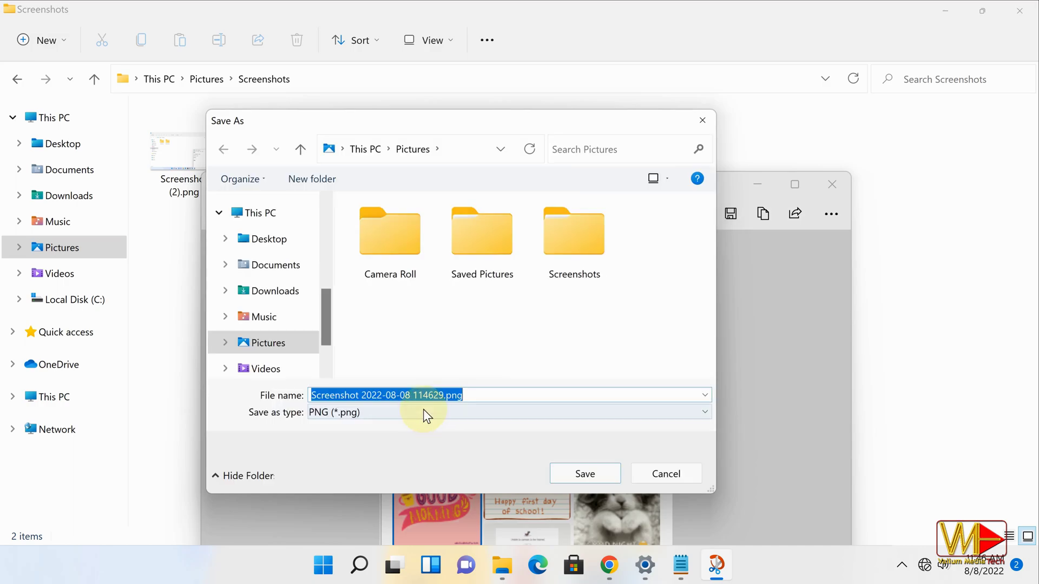
click(423, 412)
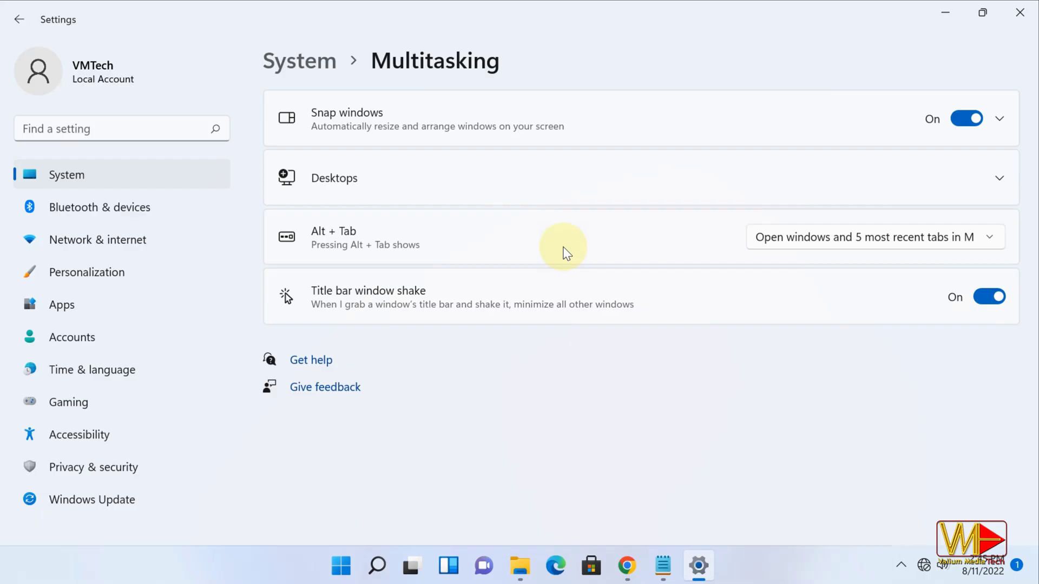
Take a fullscreen snip and circle the taskbar in yellow on it
key(super+shift+s)
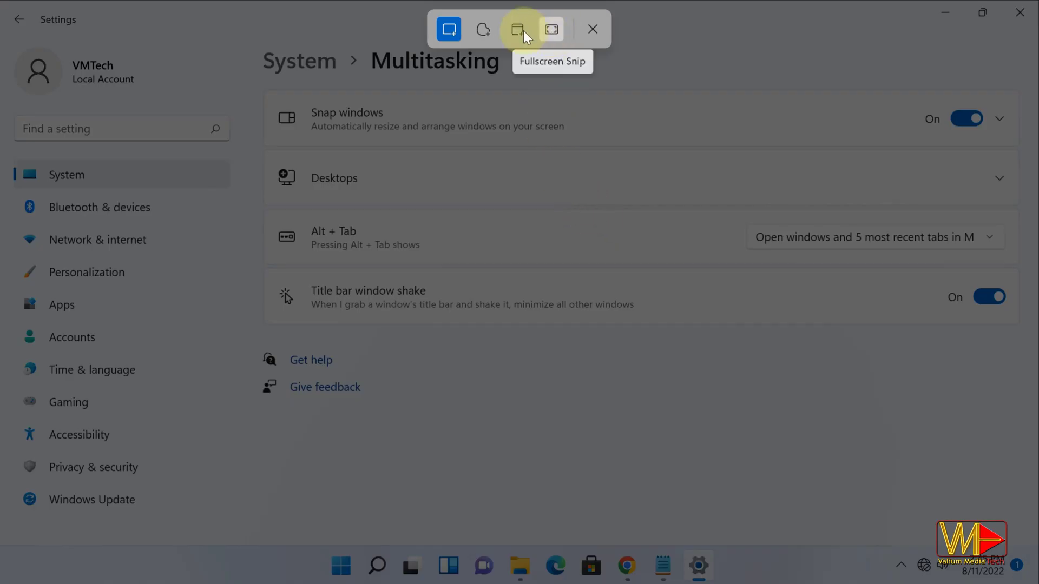
click(552, 36)
click(801, 360)
drag(675, 447, 360, 476)
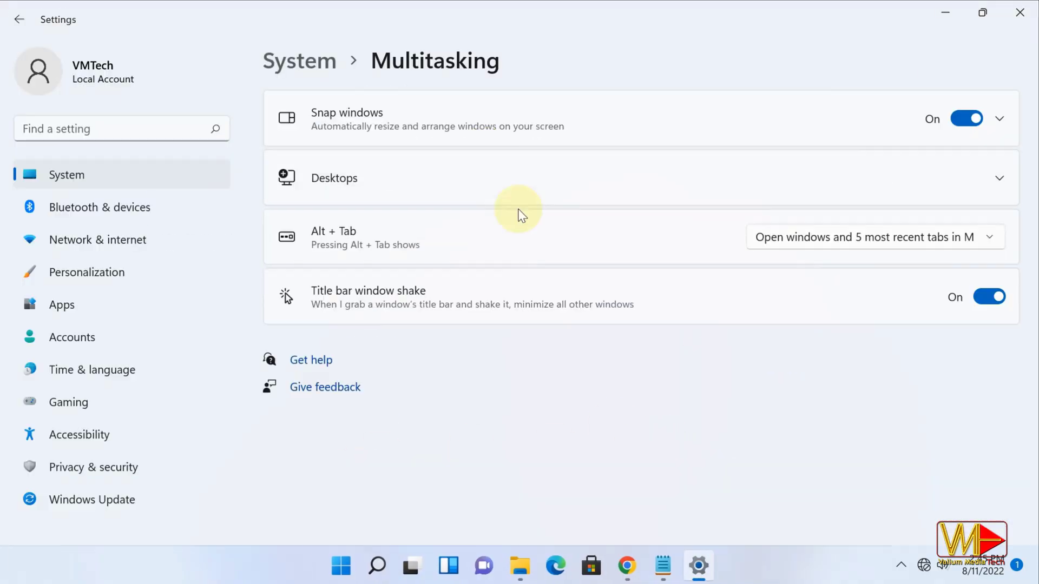
Take a window snip of the Settings window and draw a yellow stroke on it
key(super+shift+s)
click(518, 28)
click(588, 349)
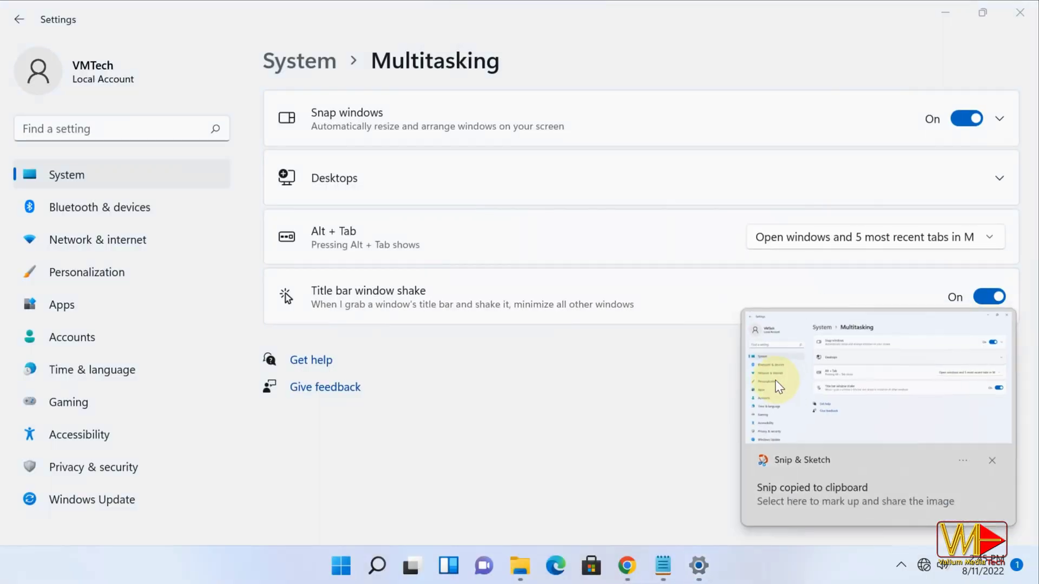
click(855, 494)
drag(696, 422, 228, 476)
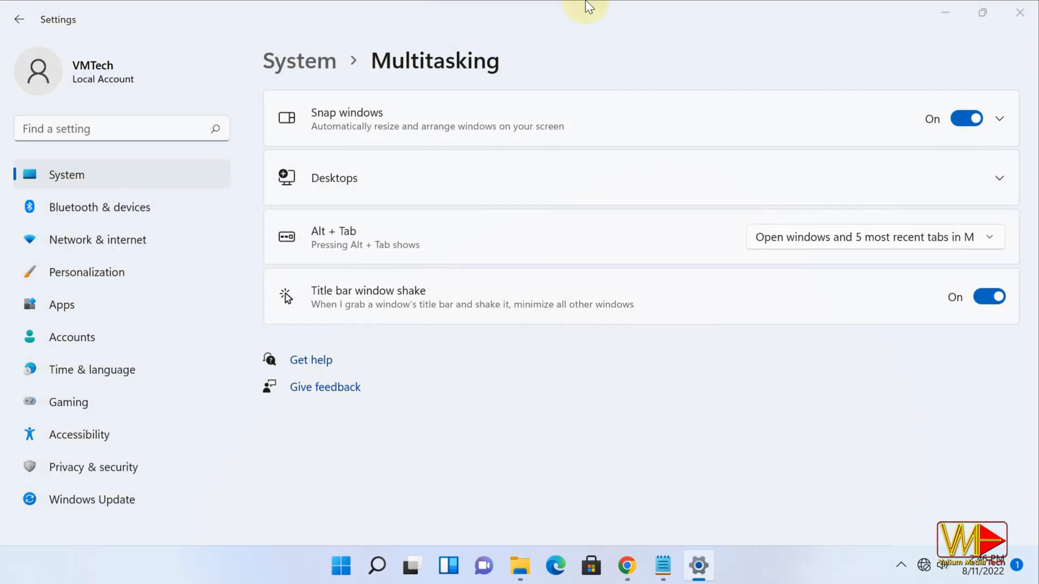
Take a freeform snip outlining the Multitasking settings page
key(super+shift+s)
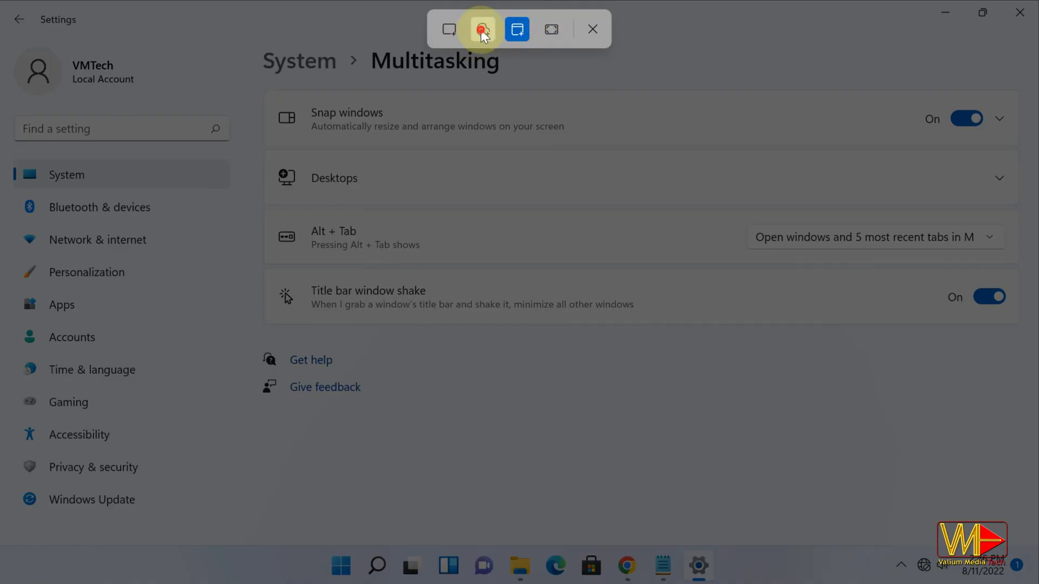
click(482, 32)
mouse_move(290, 85)
mouse_down()
mouse_move(336, 348)
mouse_move(687, 295)
mouse_move(666, 303)
mouse_up()
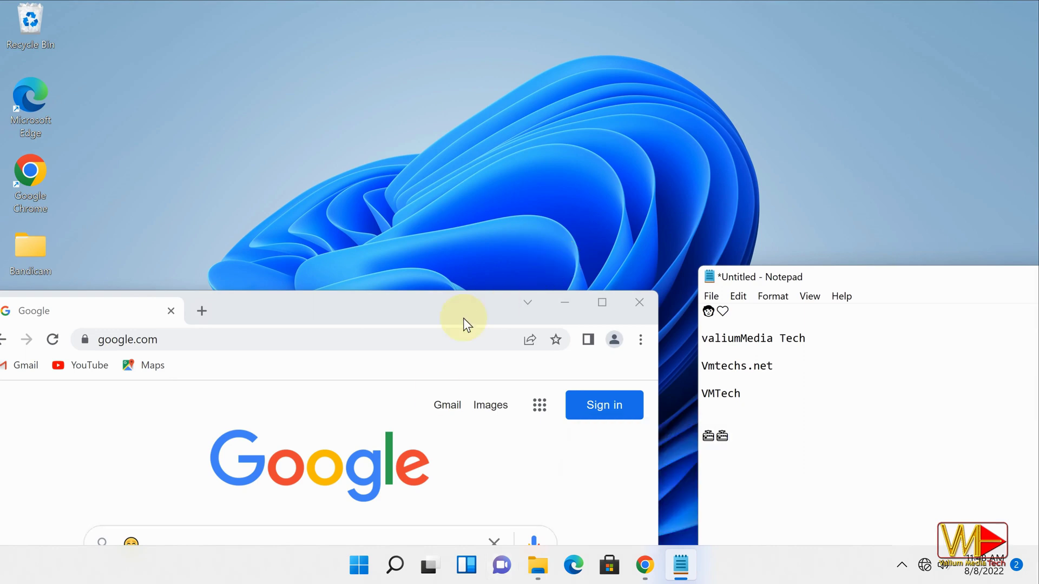
Add Desktop 2 in Task View and give it the pink flower wallpaper
mouse_move(428, 573)
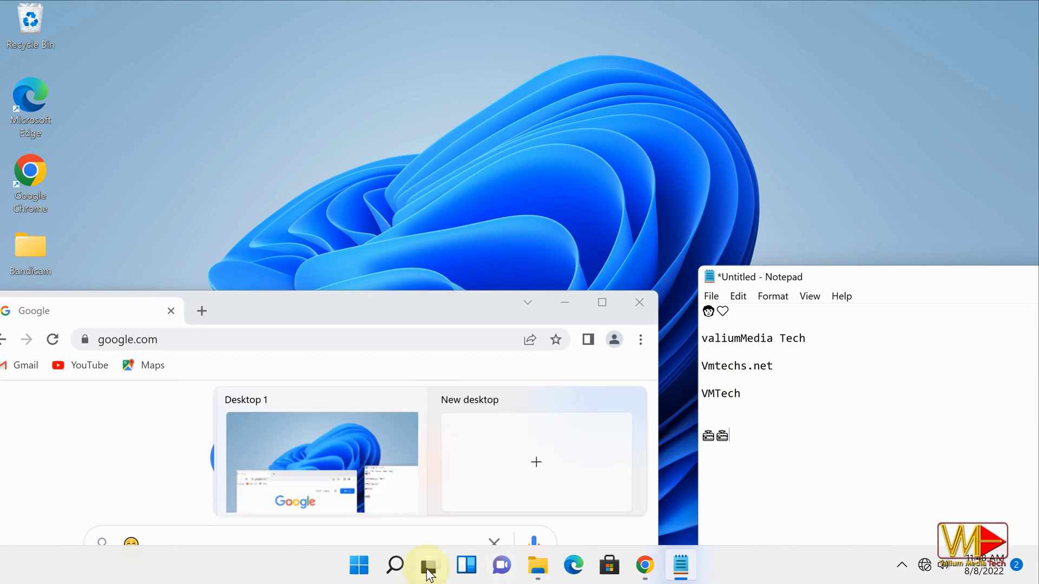
click(536, 460)
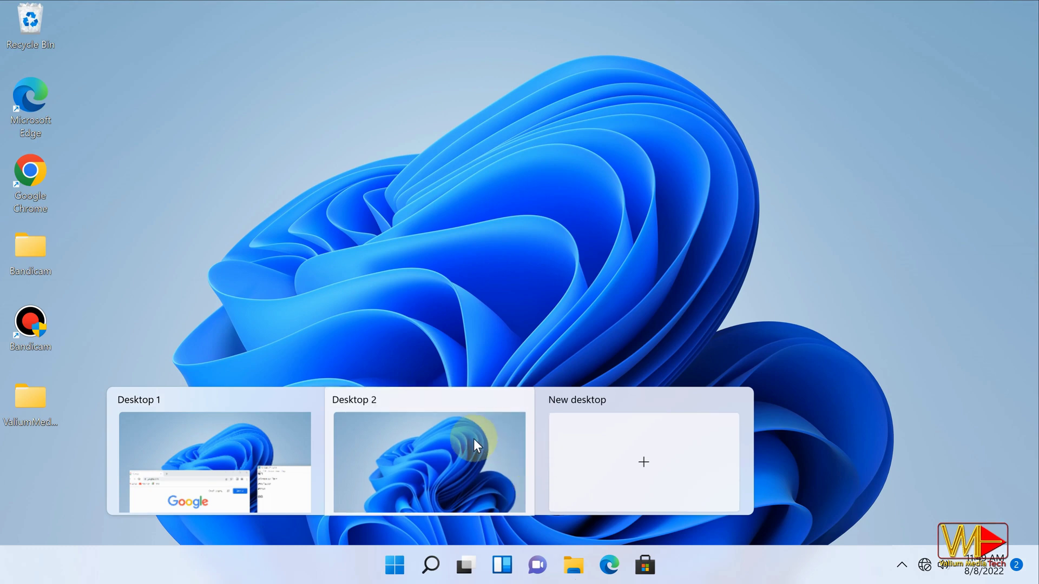
right_click(445, 455)
click(494, 410)
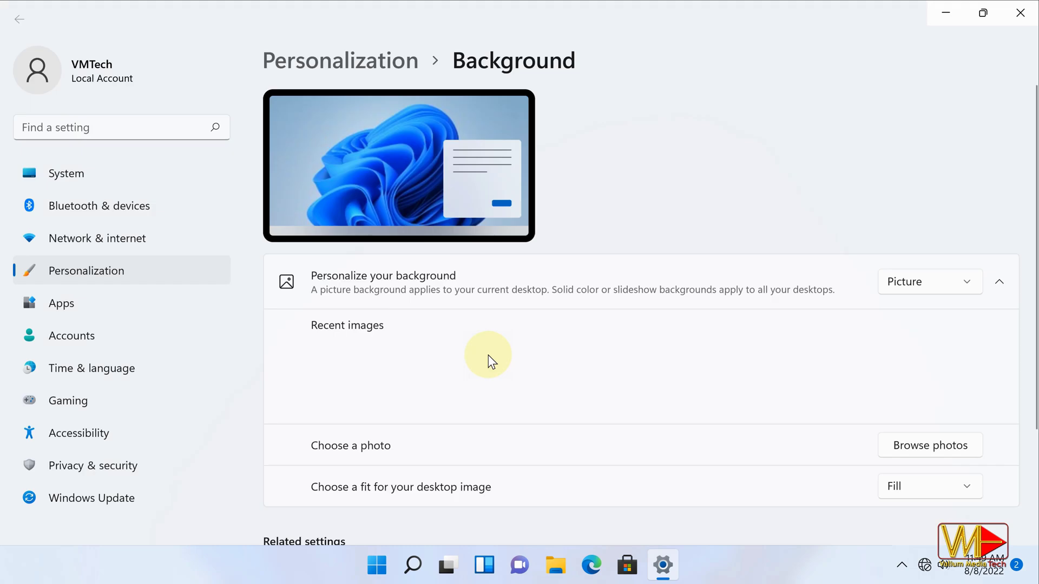
click(414, 375)
Shrink Settings to reveal the pink wallpaper, compare it with blue Desktop 1, then hide Settings
drag(826, 51, 800, 196)
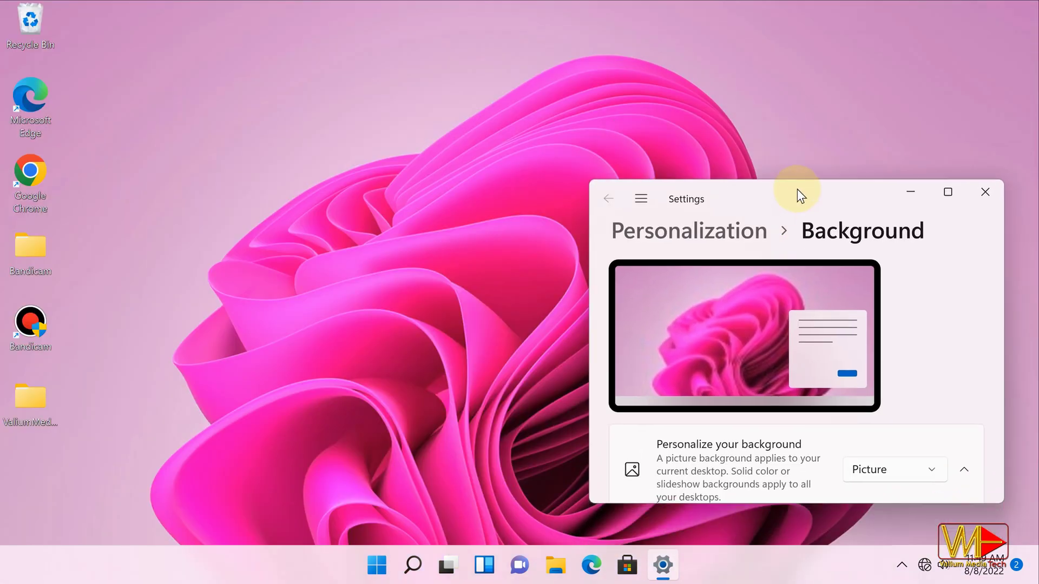
mouse_move(439, 571)
click(278, 449)
click(446, 452)
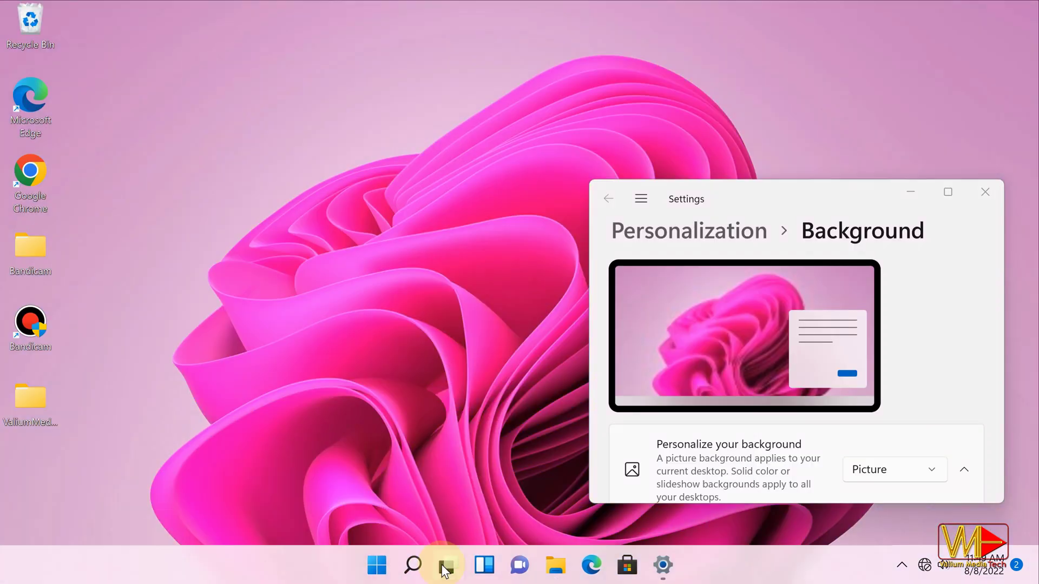
click(914, 194)
mouse_move(445, 575)
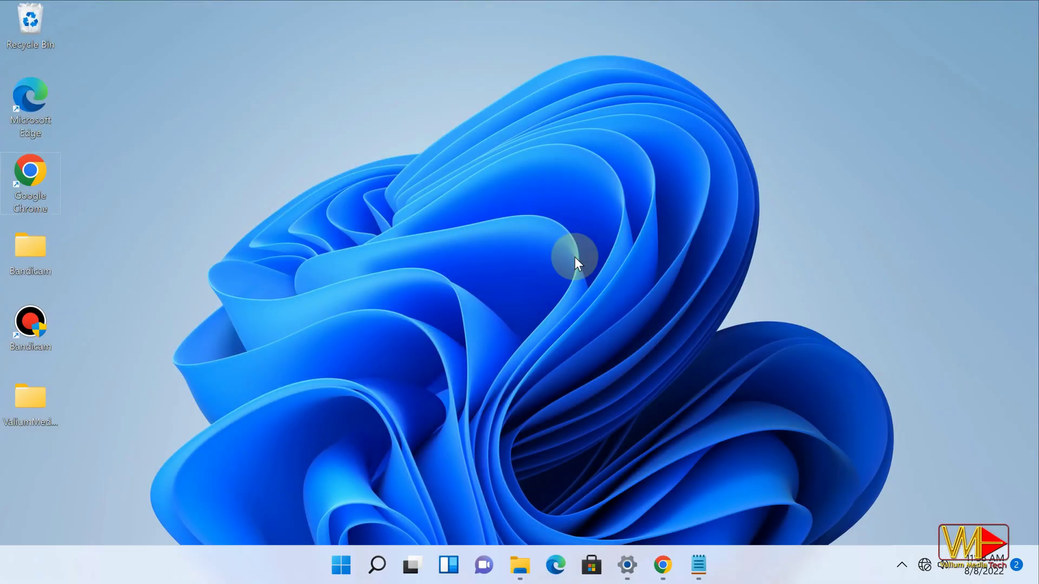
Show and dismiss the Win+X quick-link menu, then open a new File Explorer window with Win+E
key(super+x)
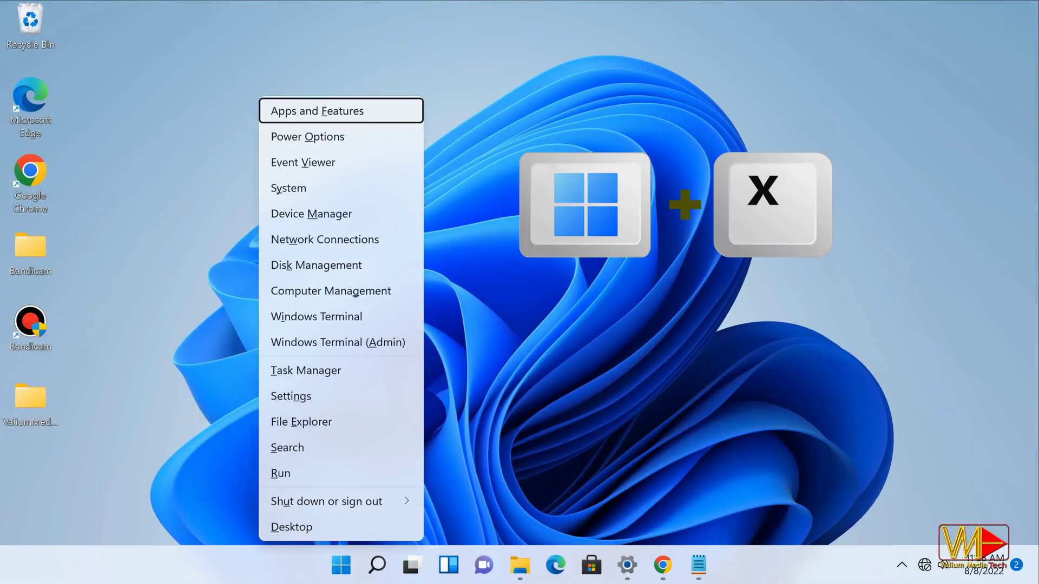
click(259, 240)
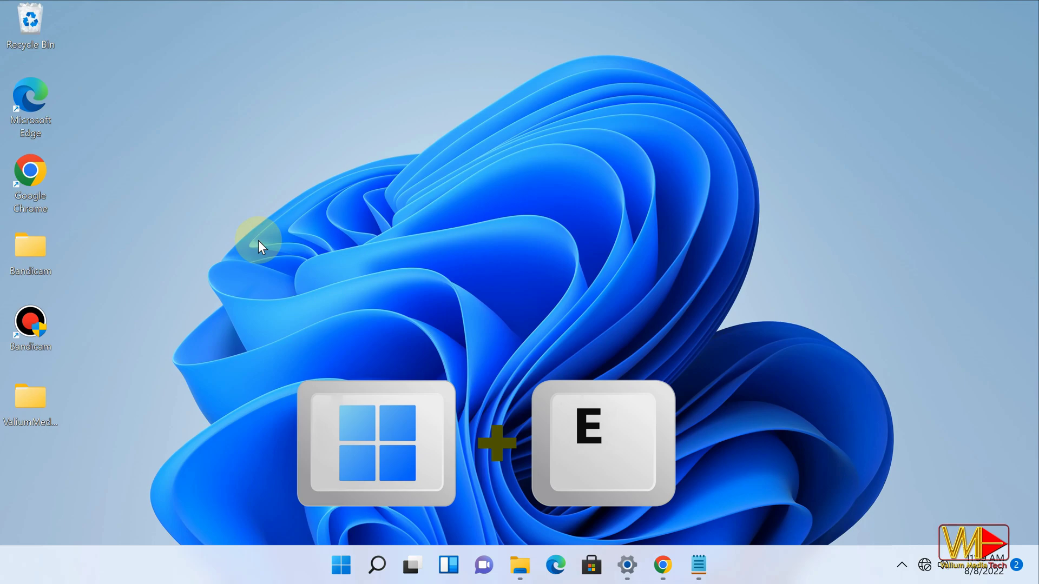
key(super+e)
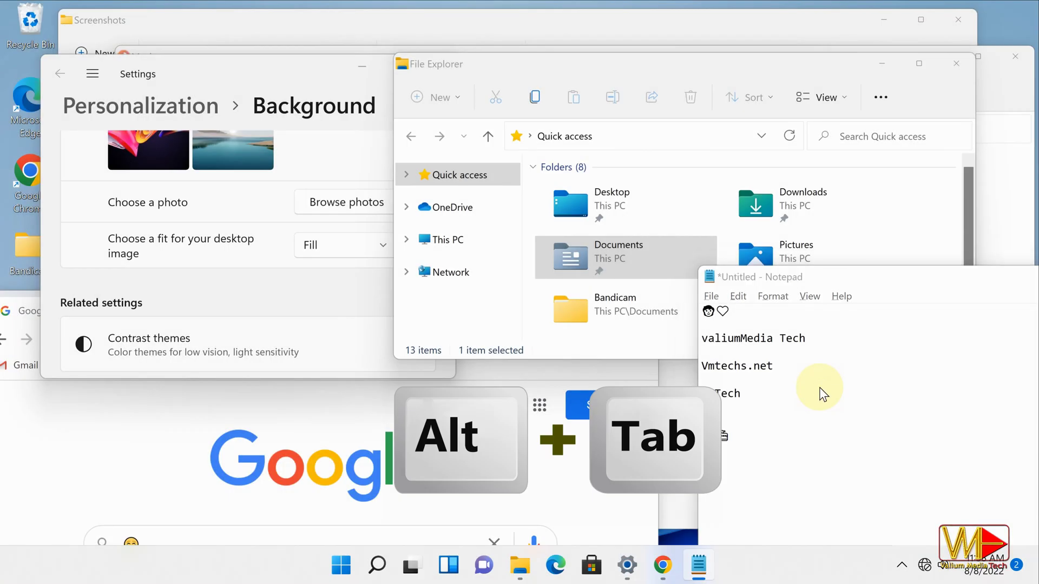
Cycle through the open windows in the Alt+Tab switcher to This PC
key(alt+Tab)
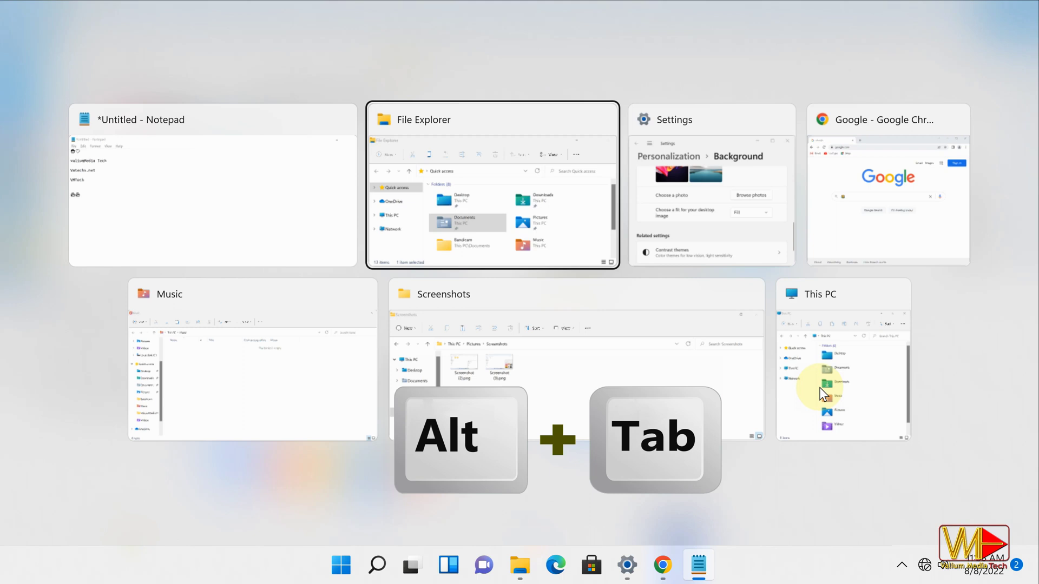
key(Tab)
key(Tab)
key(Tab)
key(Tab)
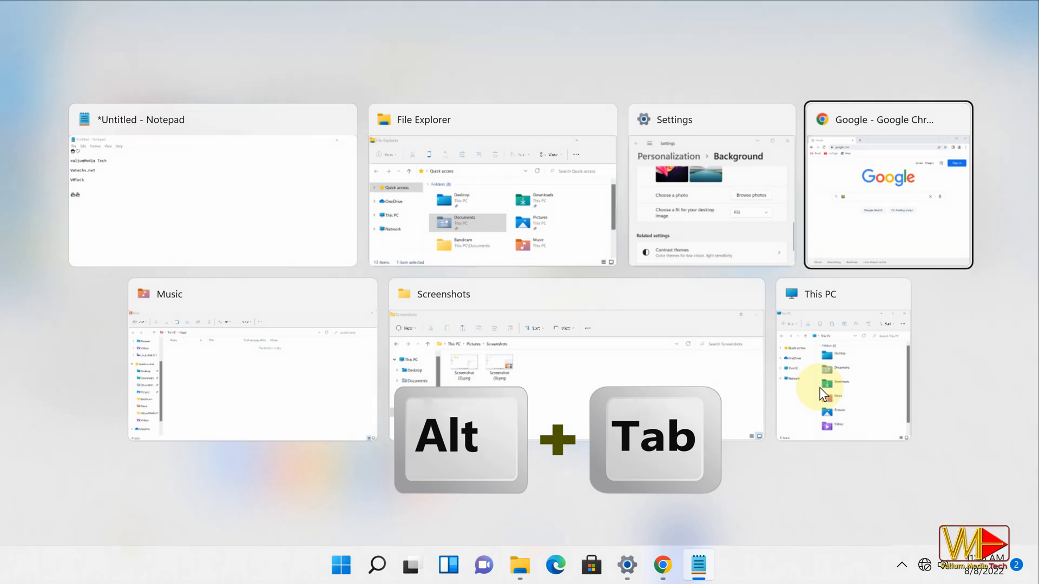
key(Tab)
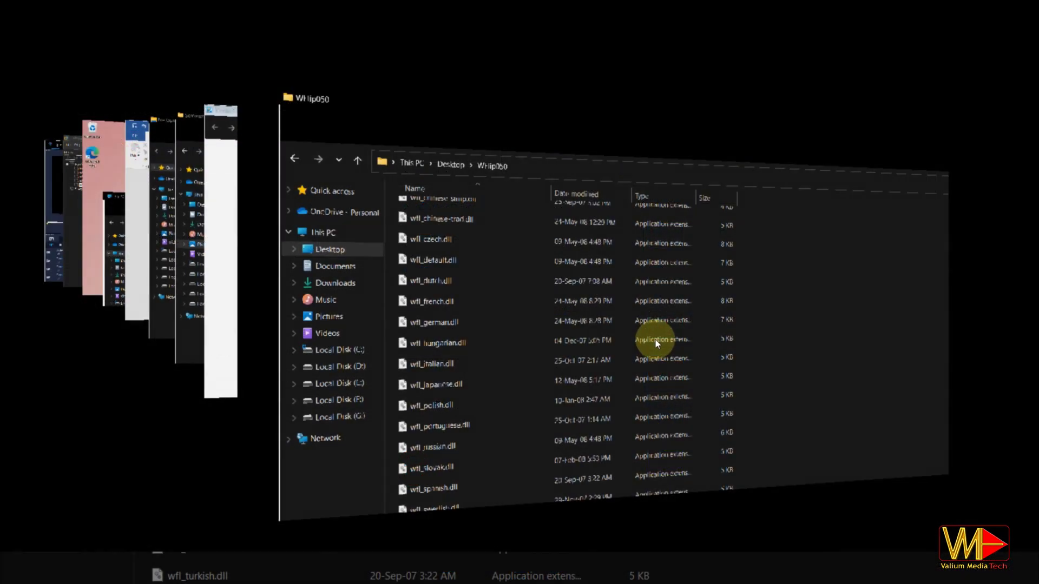
Flip through the WinFlip 3D stack and bring Control Panel to the front
scroll(652, 339, down, 5)
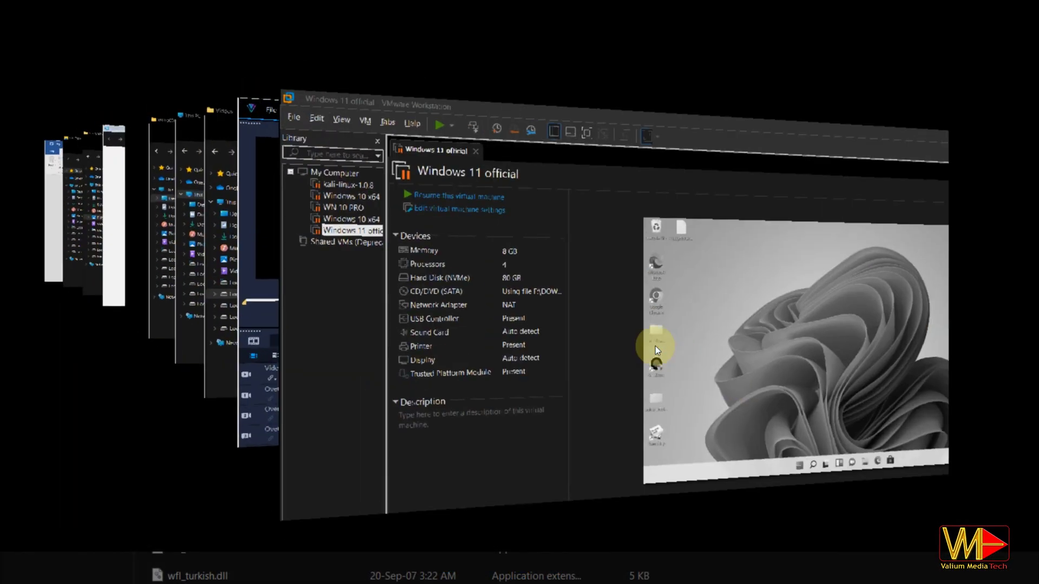
scroll(660, 349, down, 4)
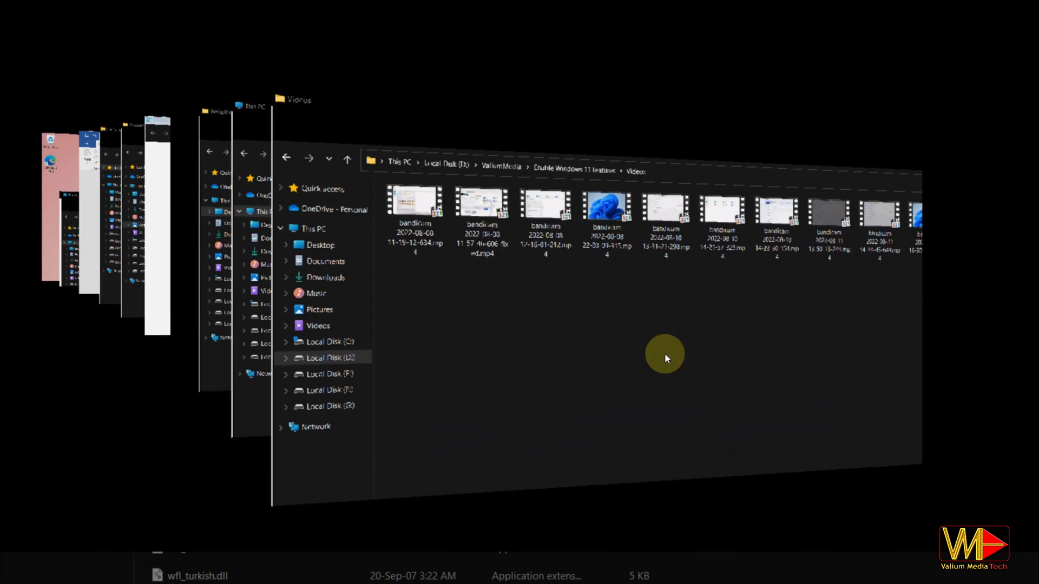
scroll(666, 354, down, 4)
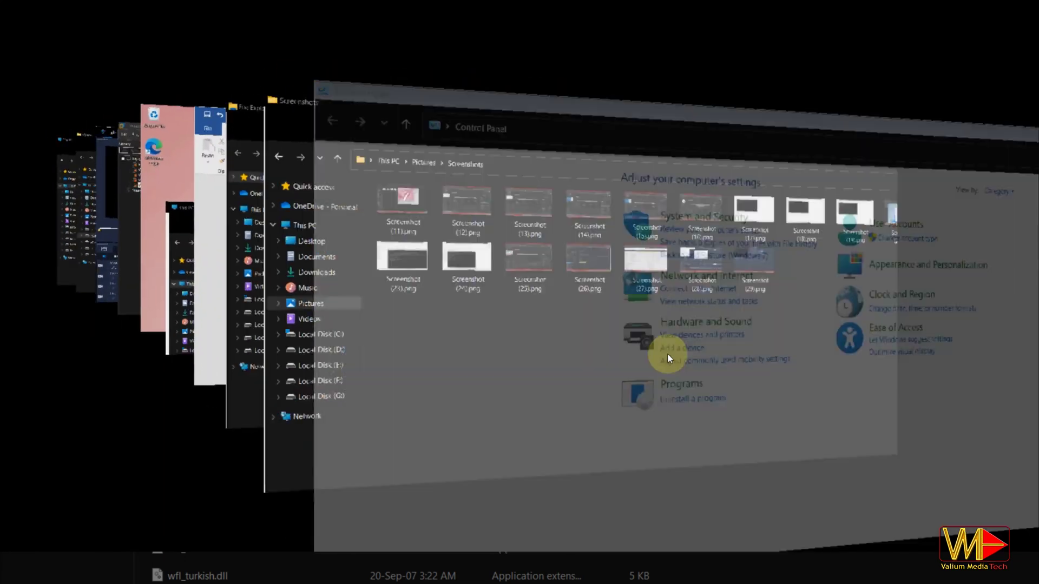
scroll(668, 353, down, 4)
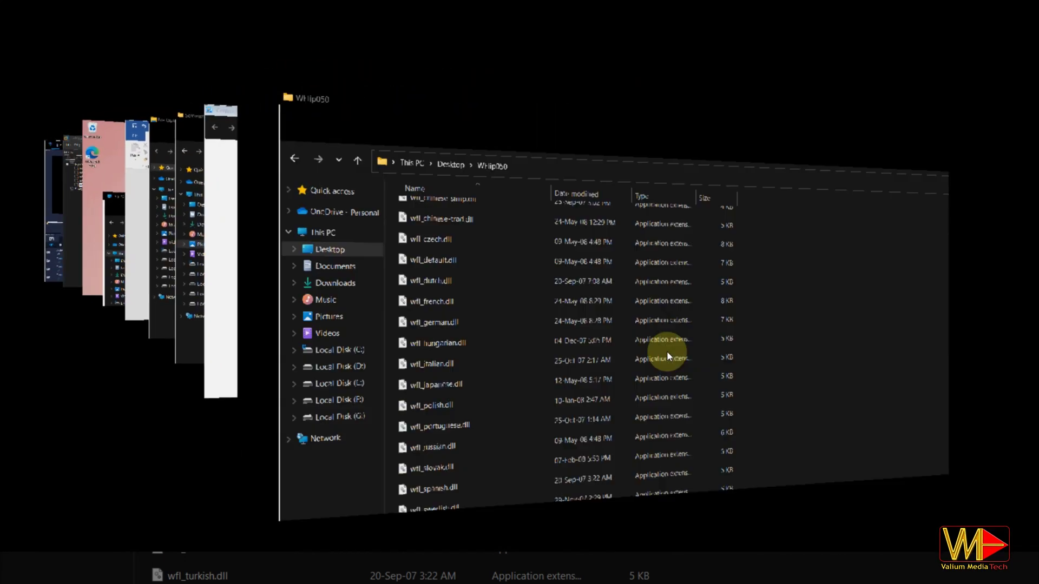
scroll(668, 355, down, 4)
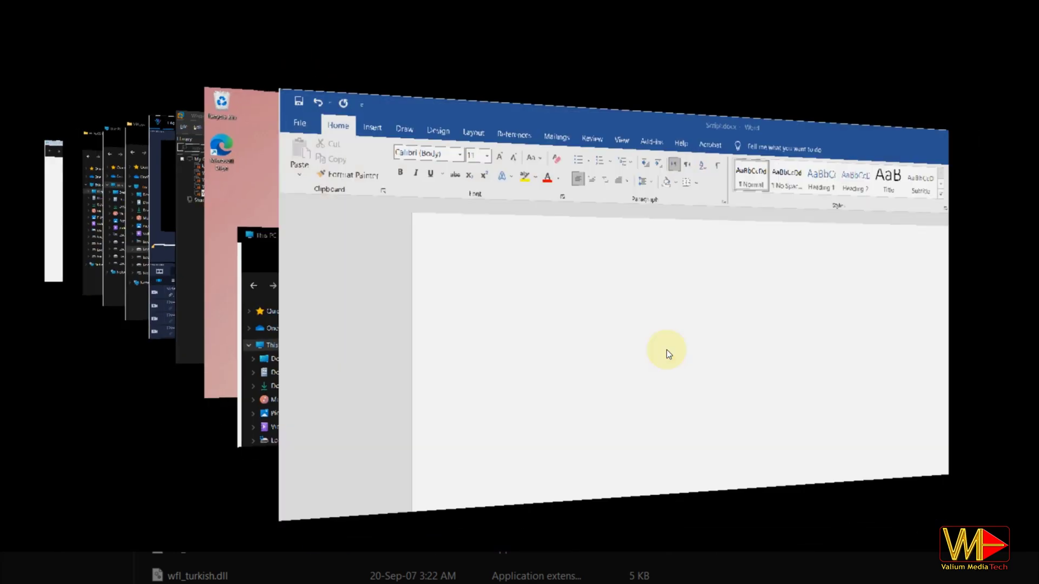
scroll(667, 352, down, 2)
click(605, 417)
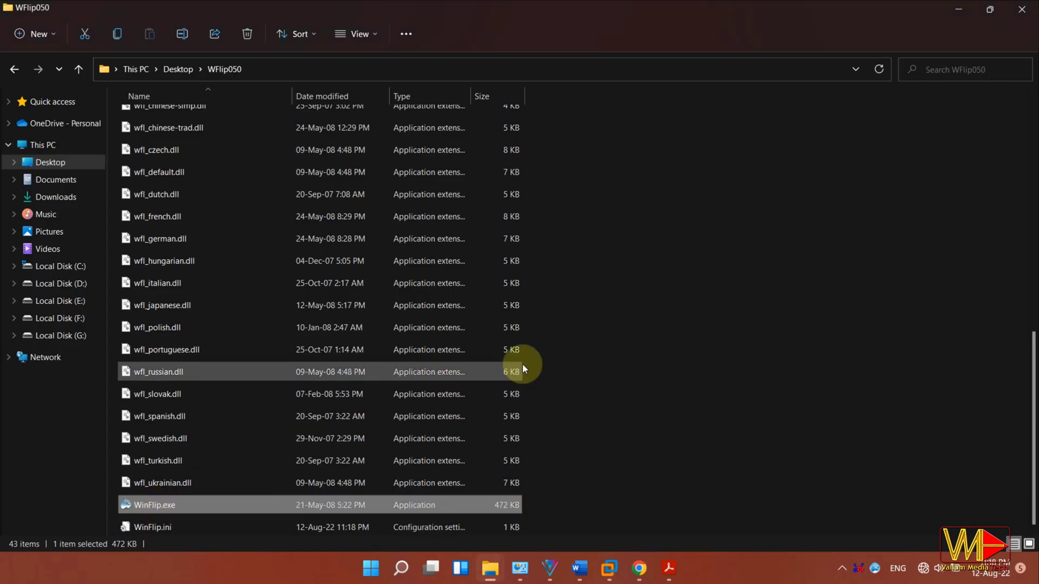
Relaunch WinFlip from the tray and bring Network Connections to the front
click(875, 570)
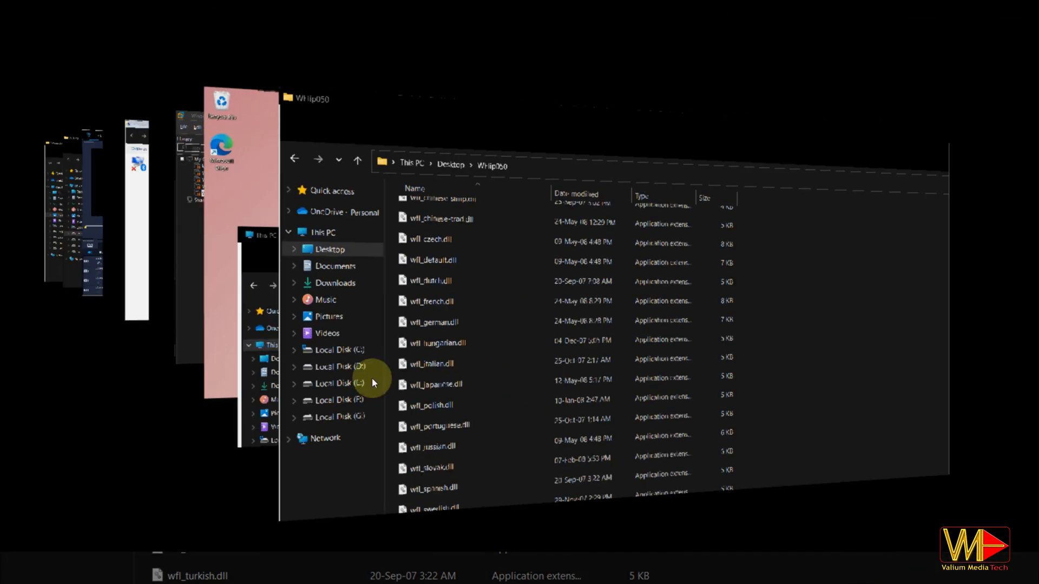
scroll(336, 374, down, 2)
scroll(338, 380, down, 3)
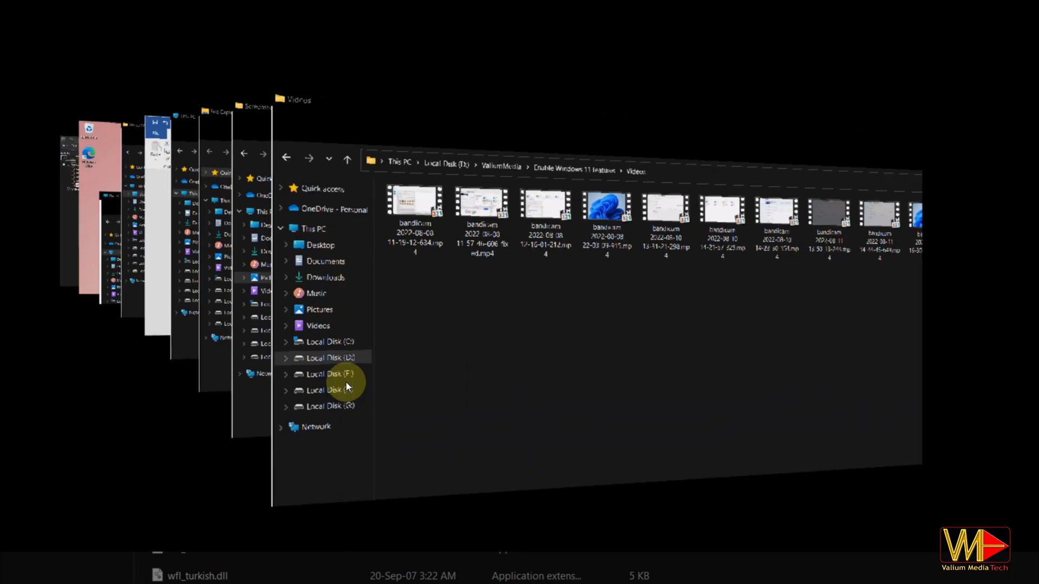
scroll(384, 389, down, 2)
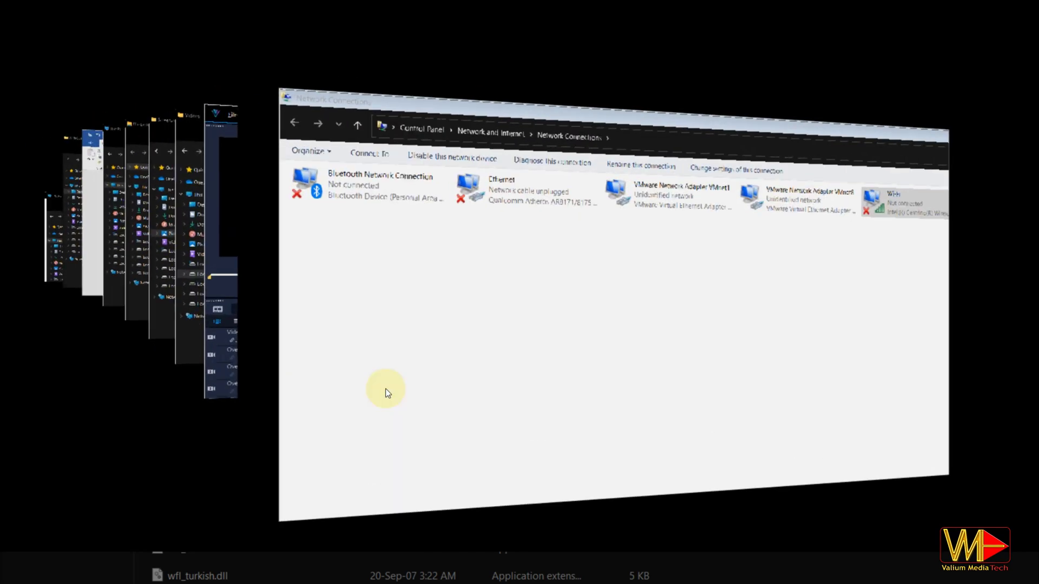
click(385, 388)
Reopen the 3D window stack and flip through every window again
key(super+Tab)
scroll(560, 310, down, 3)
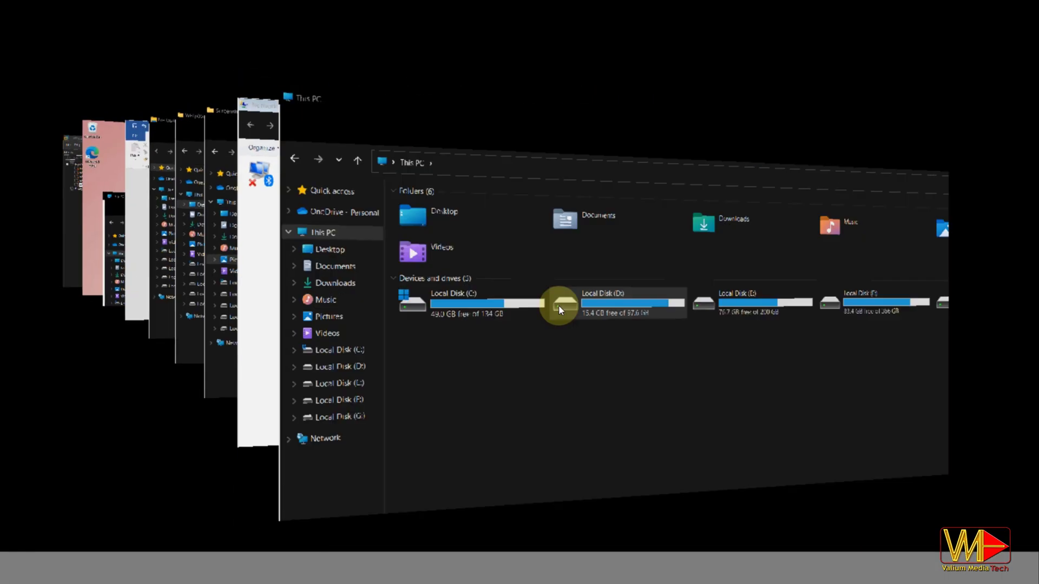
scroll(560, 309, down, 4)
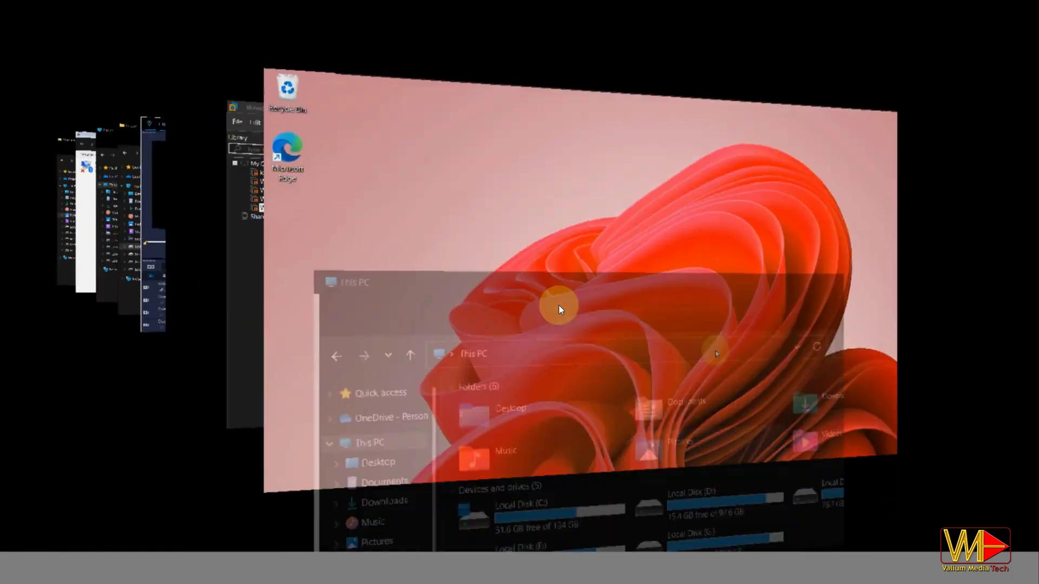
scroll(560, 304, down, 4)
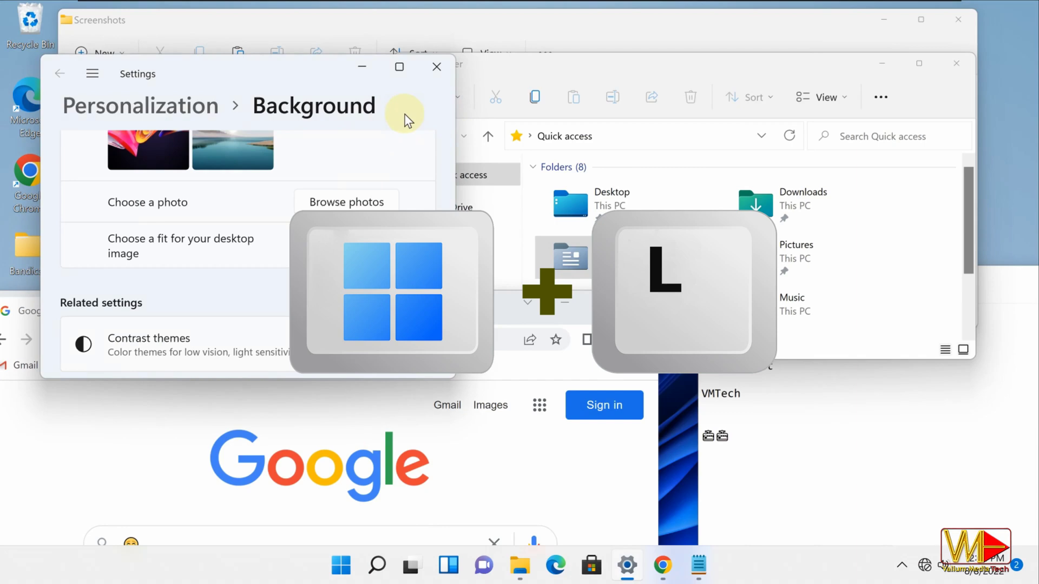
Lock the PC with Win+L, sign back in, and launch Task Manager from Ctrl+Alt+Delete
key(super+l)
click(478, 254)
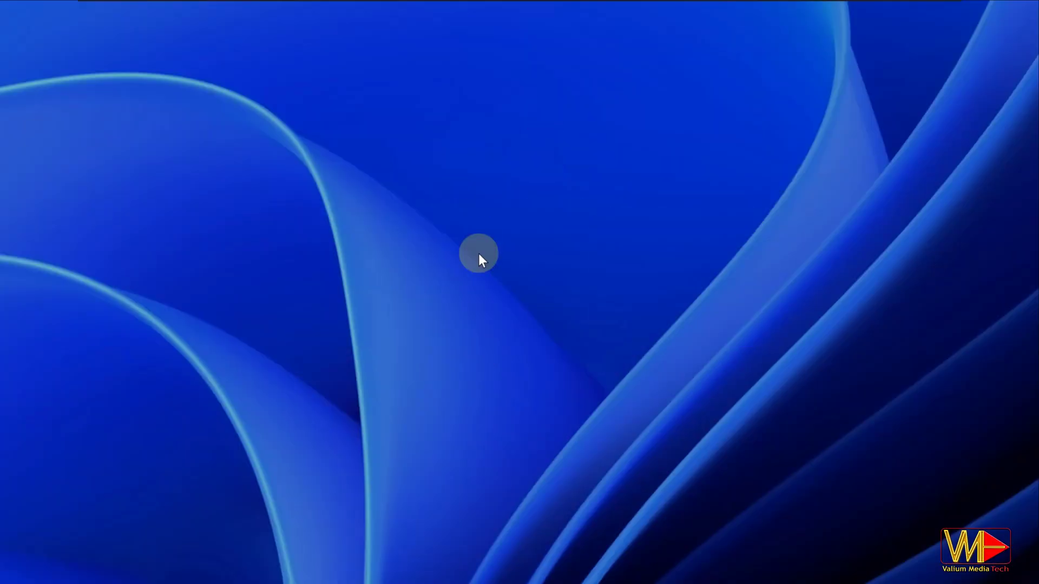
click(495, 322)
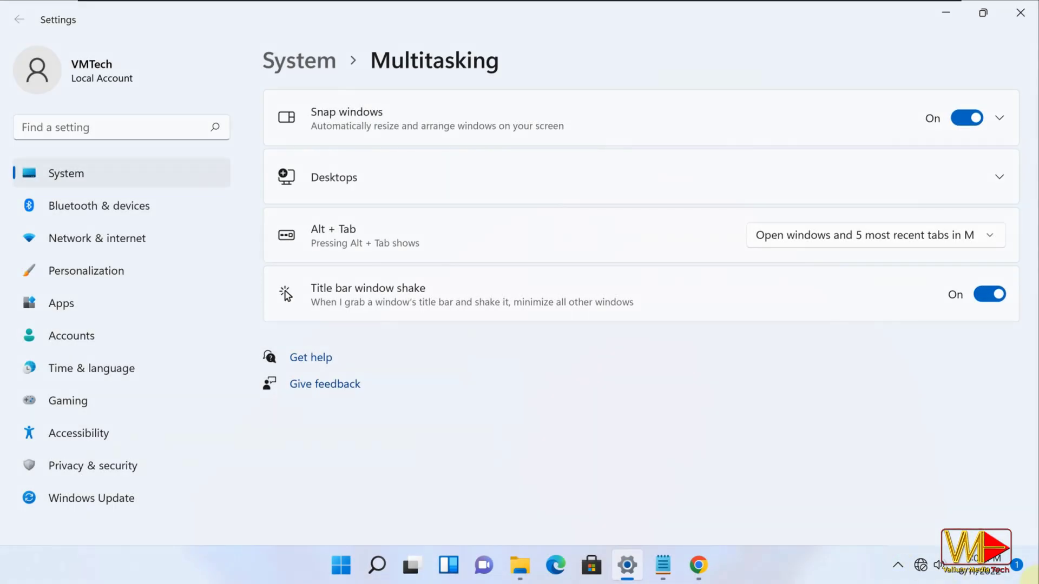
key(ctrl+alt+Delete)
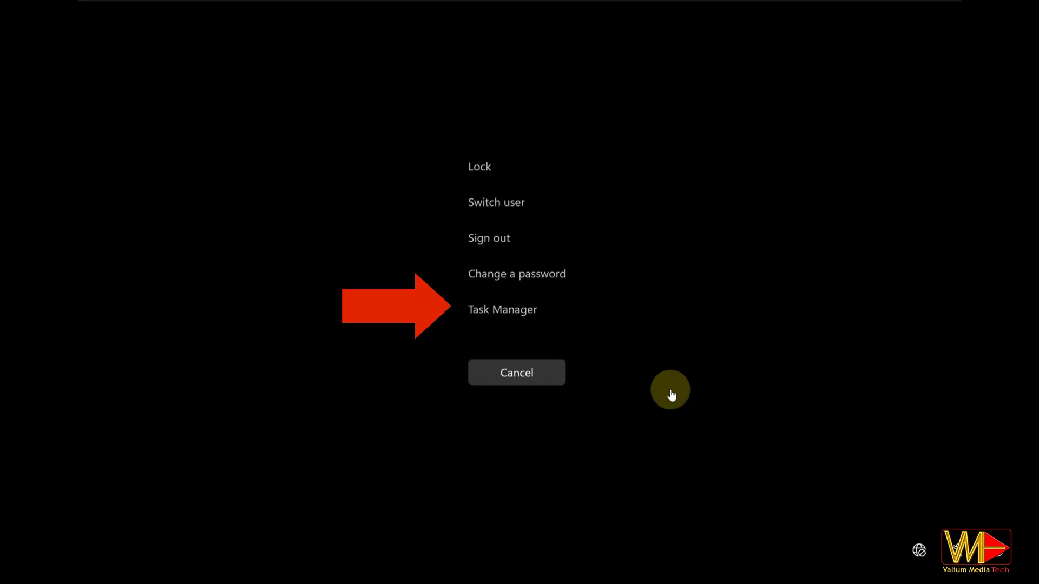
click(514, 309)
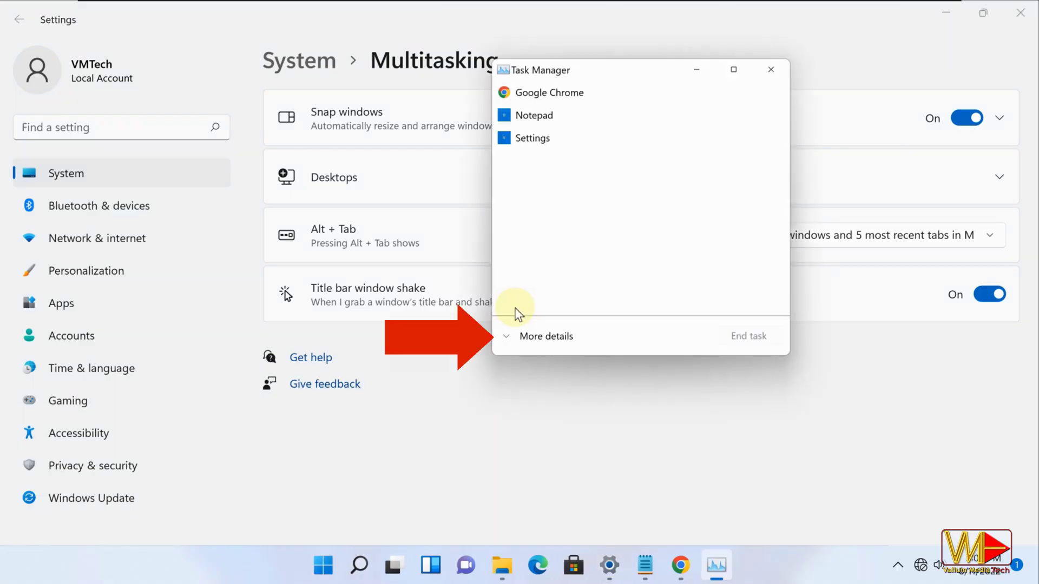
Expand Task Manager to More details and end Google Chrome, Notepad and Settings
click(527, 337)
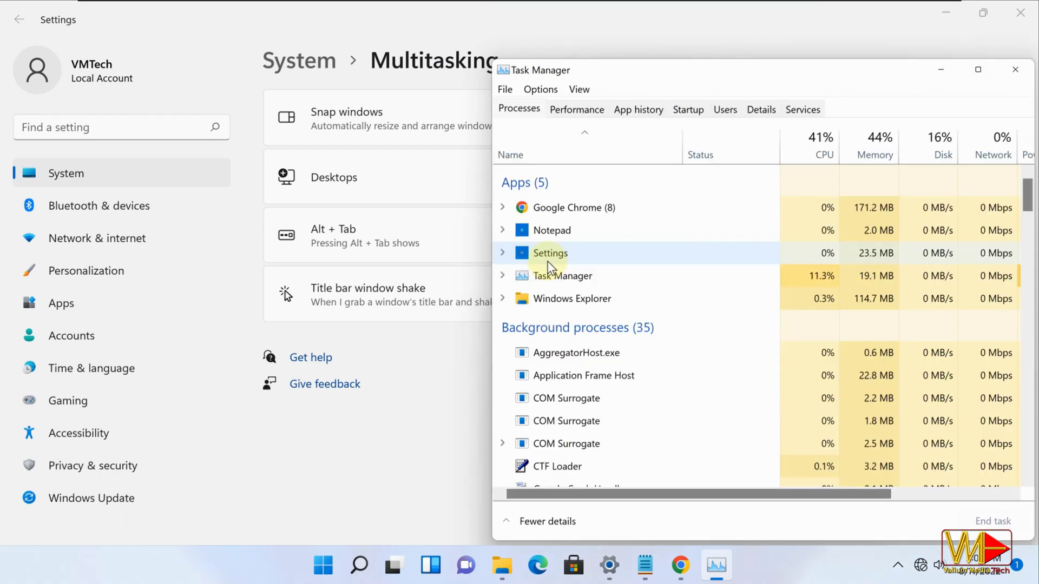
right_click(550, 211)
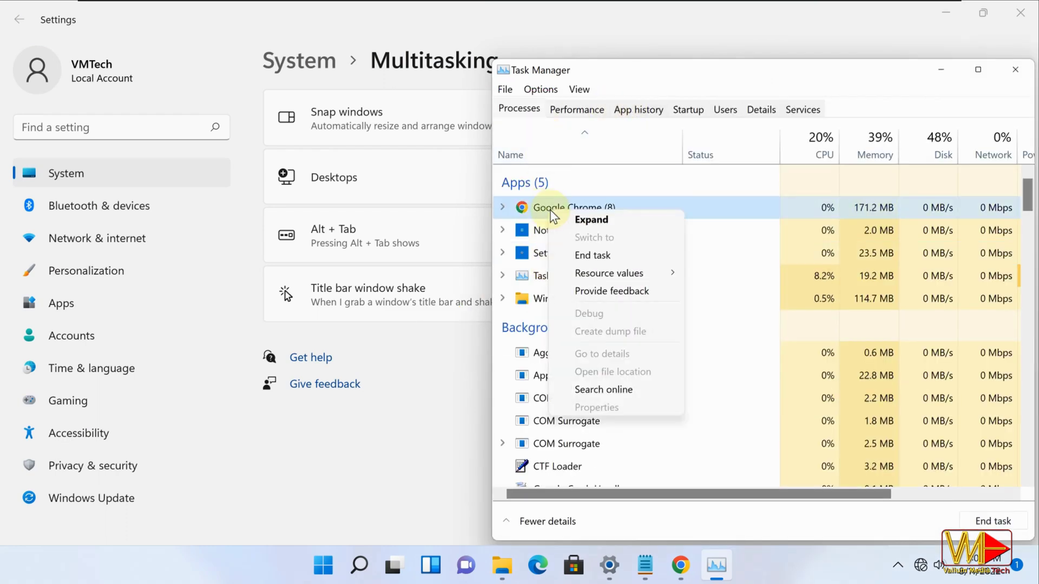
click(577, 254)
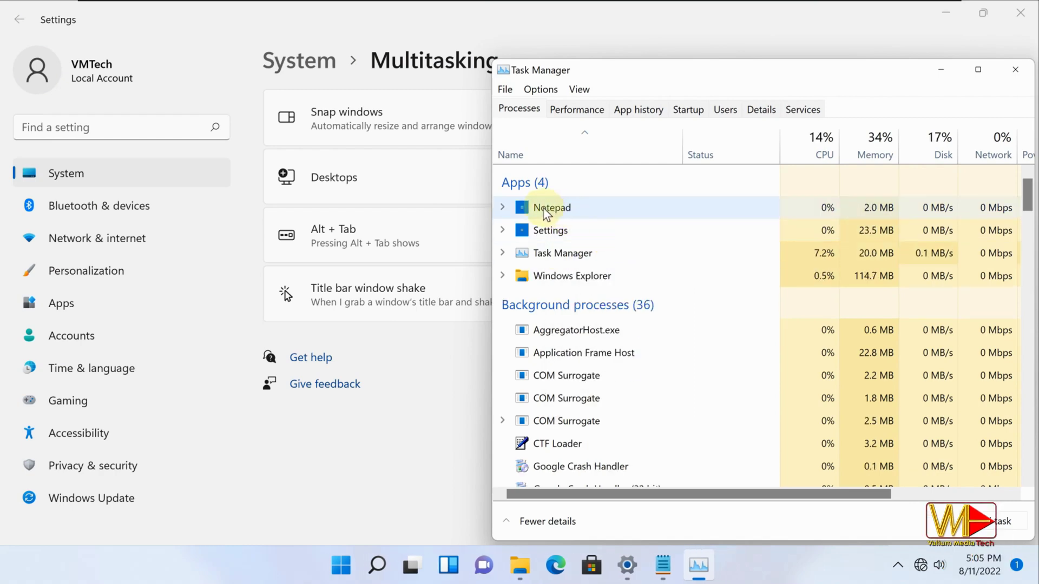
right_click(545, 209)
click(589, 255)
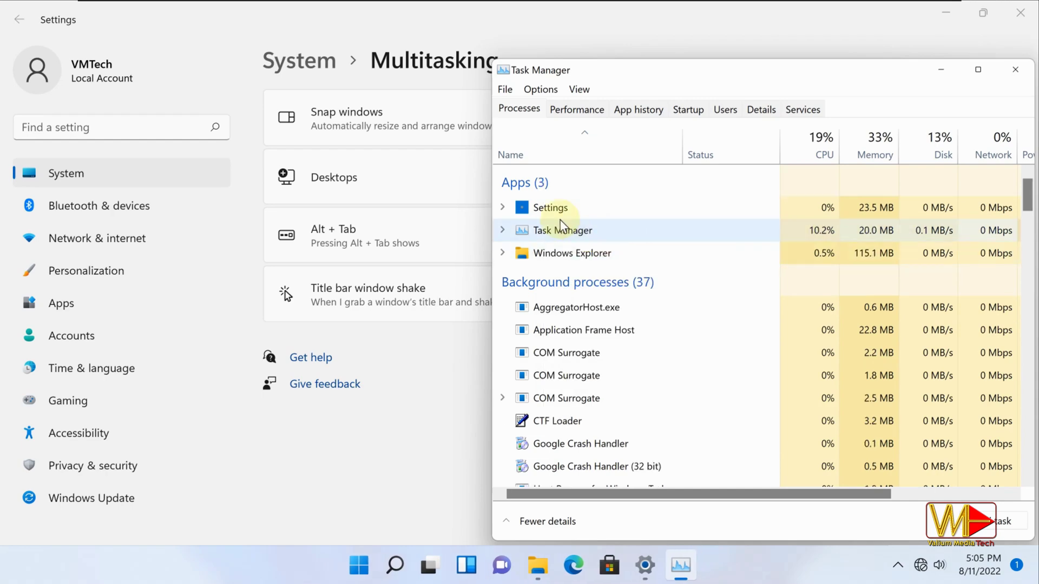
right_click(544, 208)
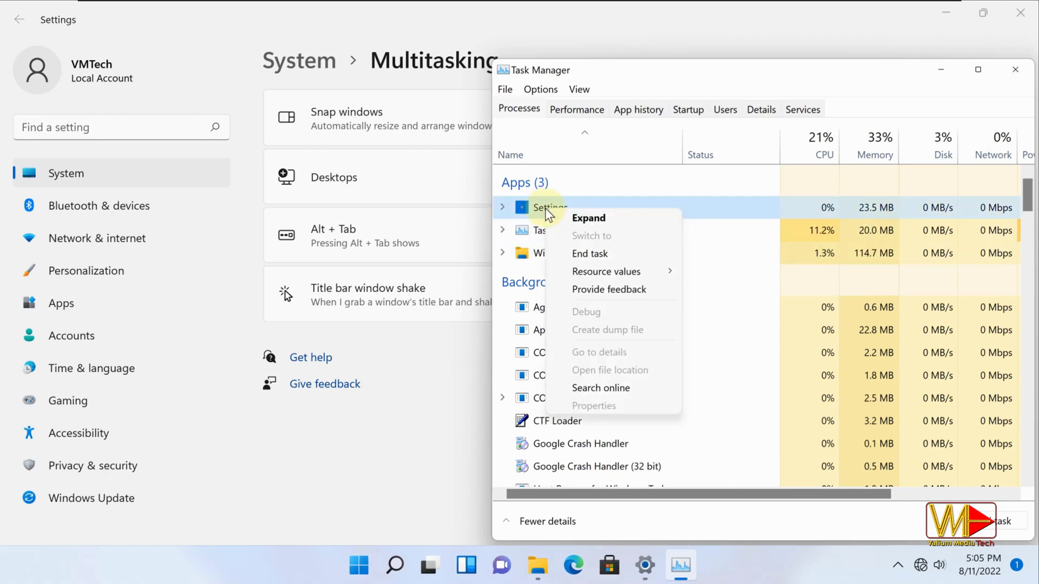
click(577, 250)
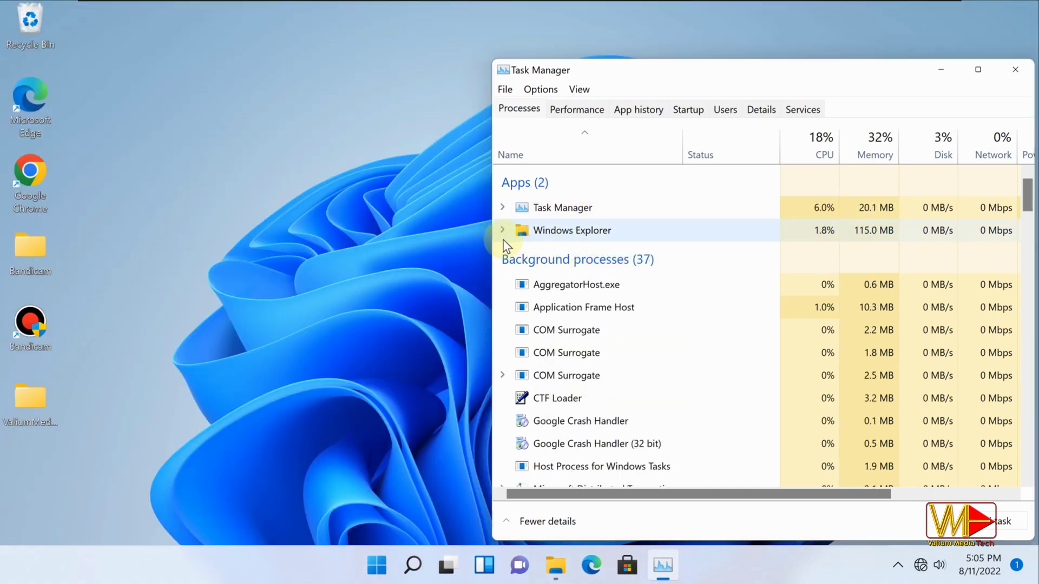